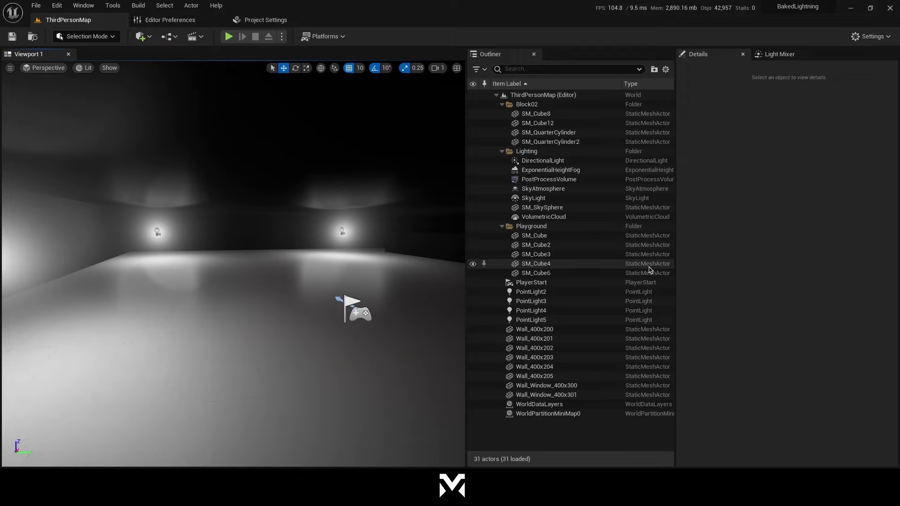
right_drag(387, 265, 726, 263)
key(w)
key(w)
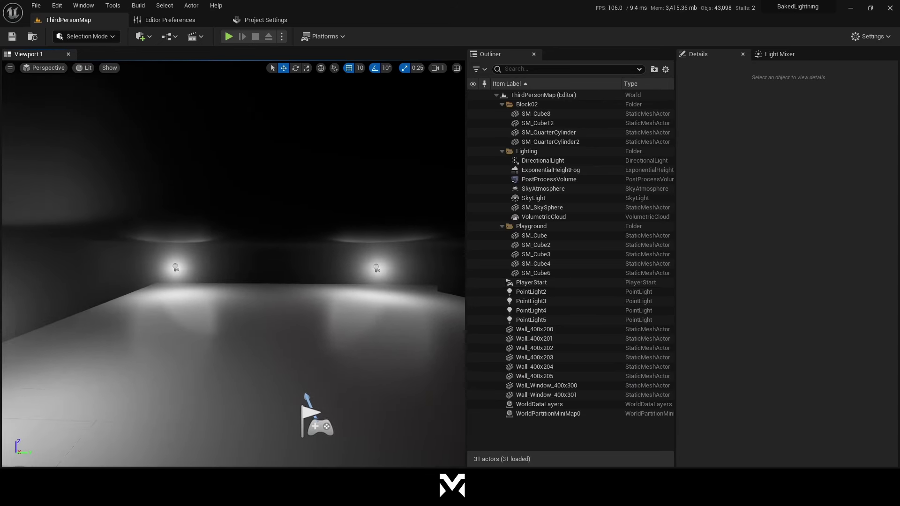
right_drag(233, 263, 304, 253)
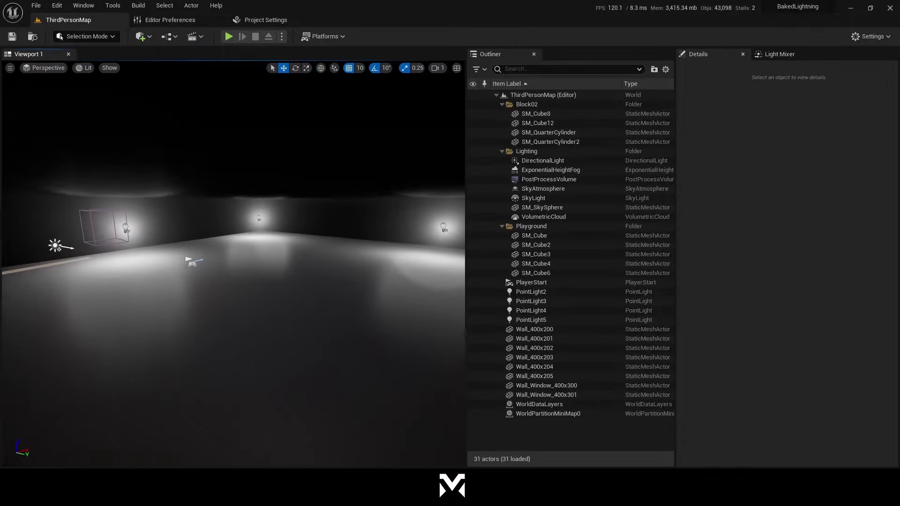
right_drag(304, 314, 353, 287)
Step: Enable the GPU Lightmass beta plugin for the project and minimise the plugin browser
click(57, 5)
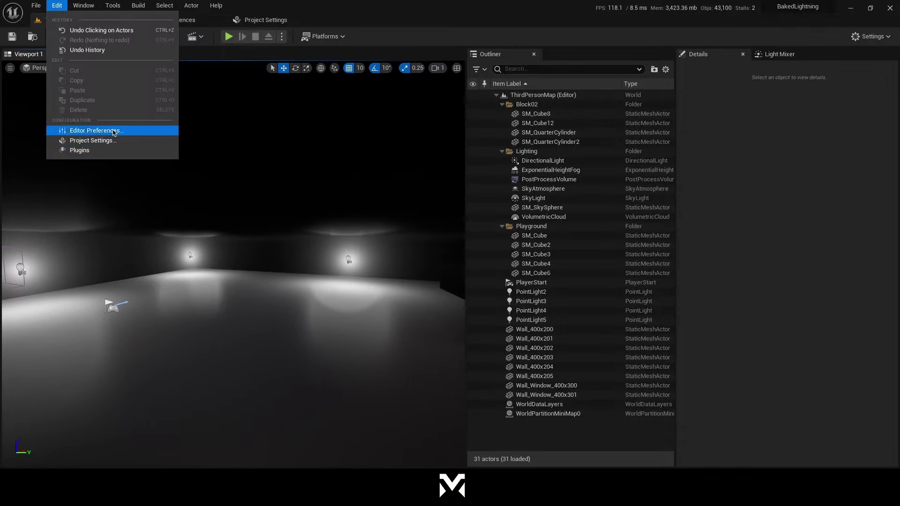
click(70, 152)
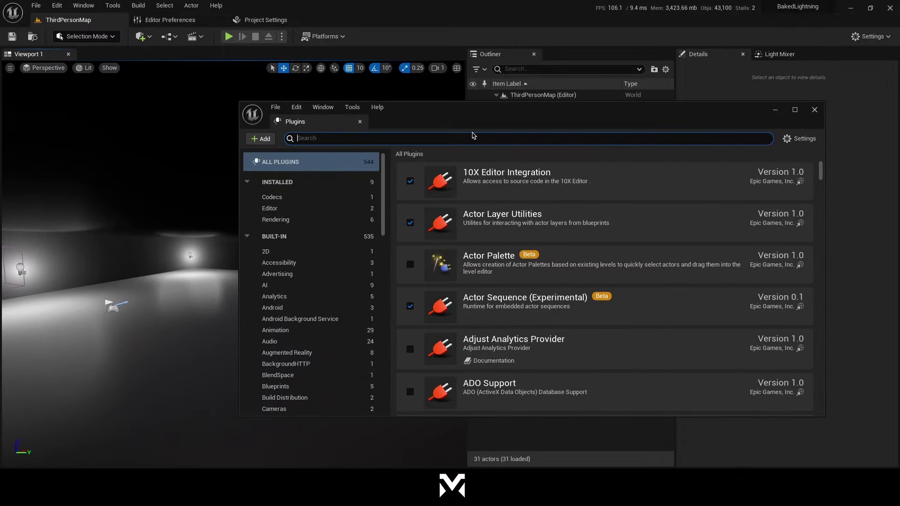
text(gpu LI)
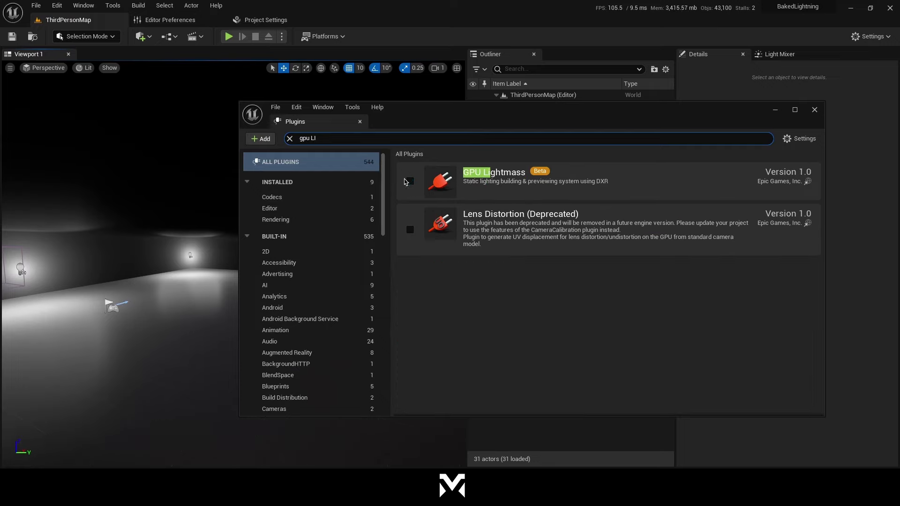
click(409, 181)
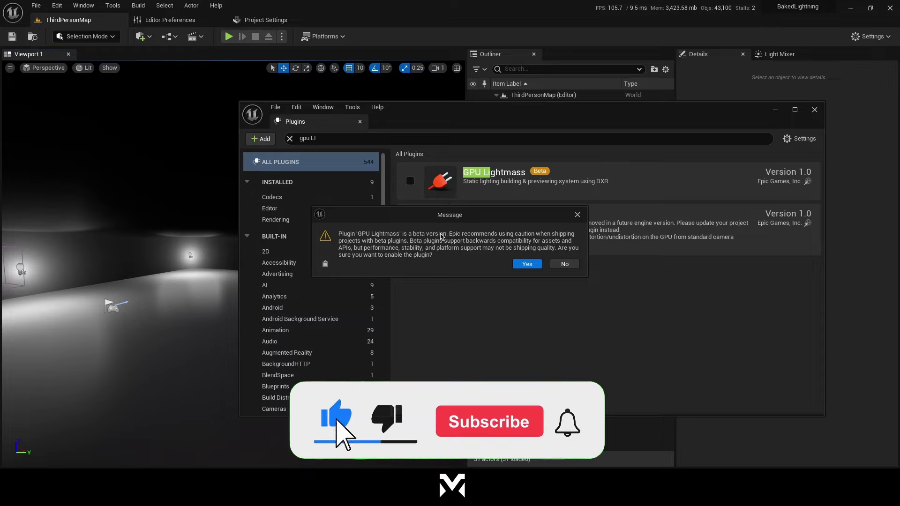
click(526, 264)
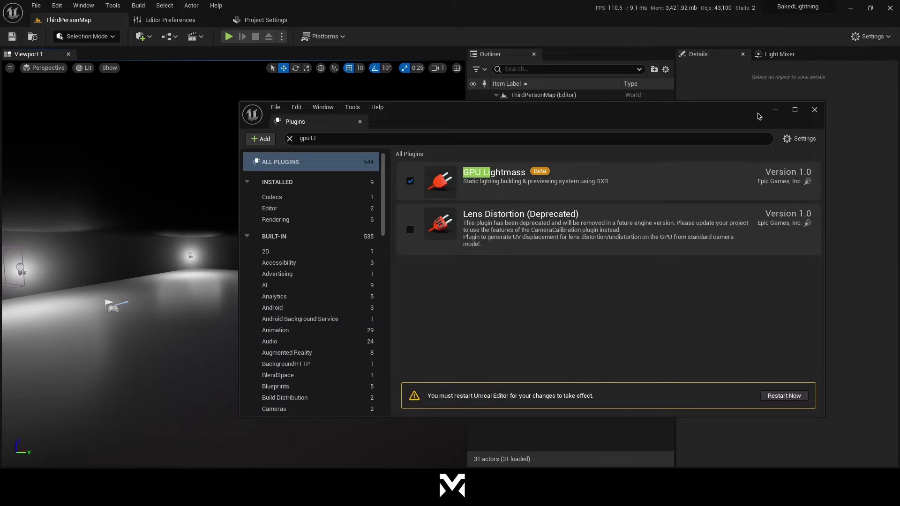
click(774, 111)
Step: Search the project settings for "Hardware Ray" and check the Lumen and Support Hardware Ray Tracing options
click(56, 5)
click(111, 145)
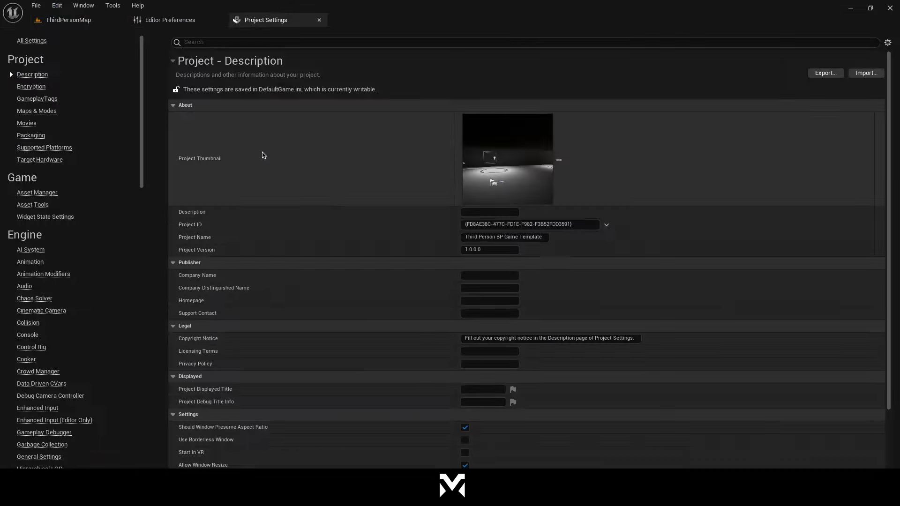
text(h)
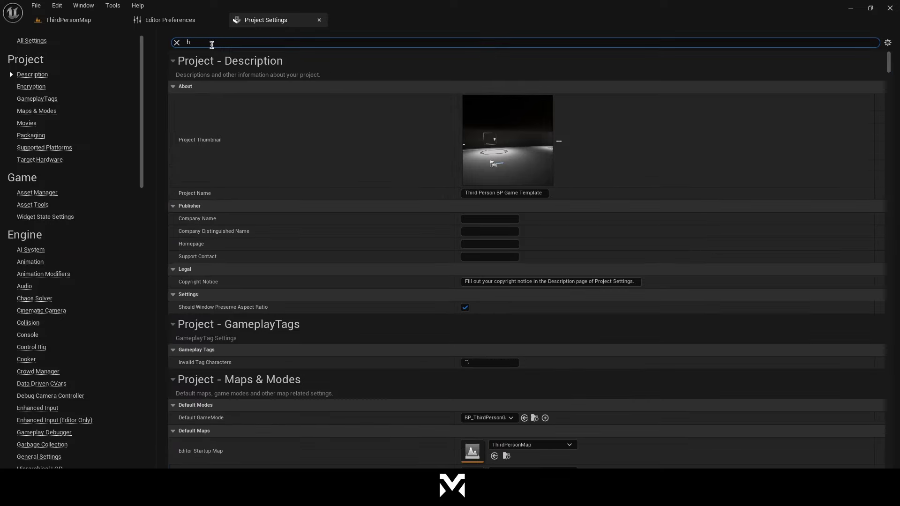
key(BackSpace)
text(Har)
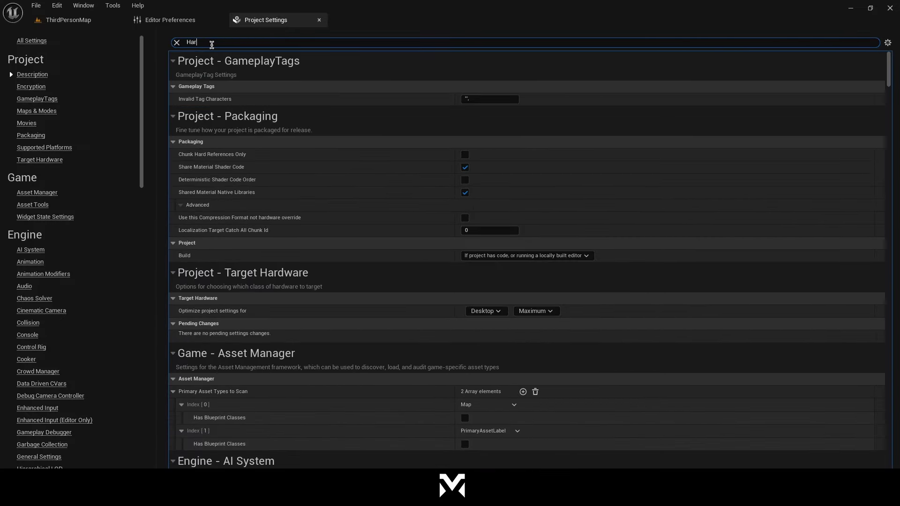
text(dware)
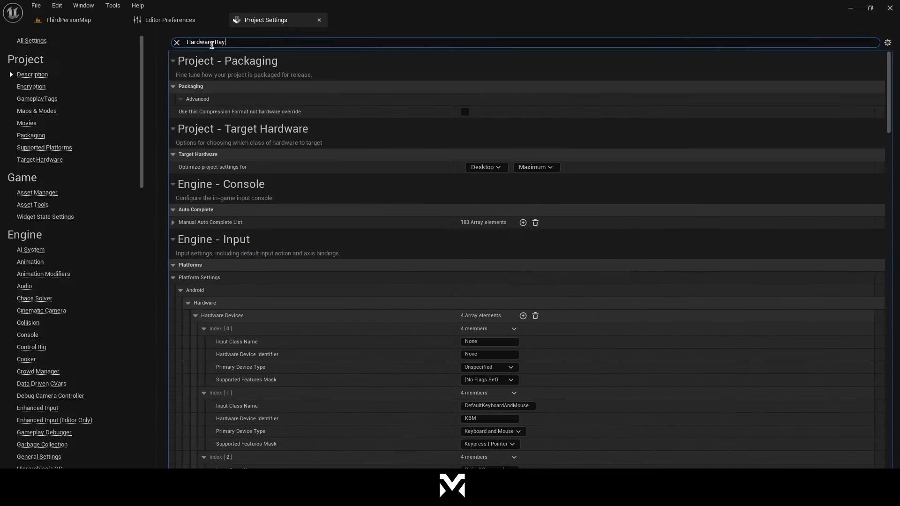
text( Ray)
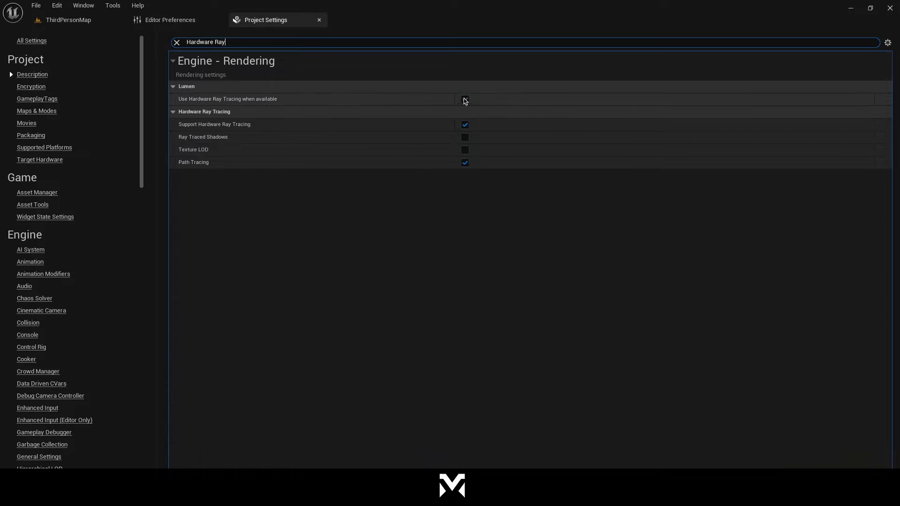
mouse_move(234, 128)
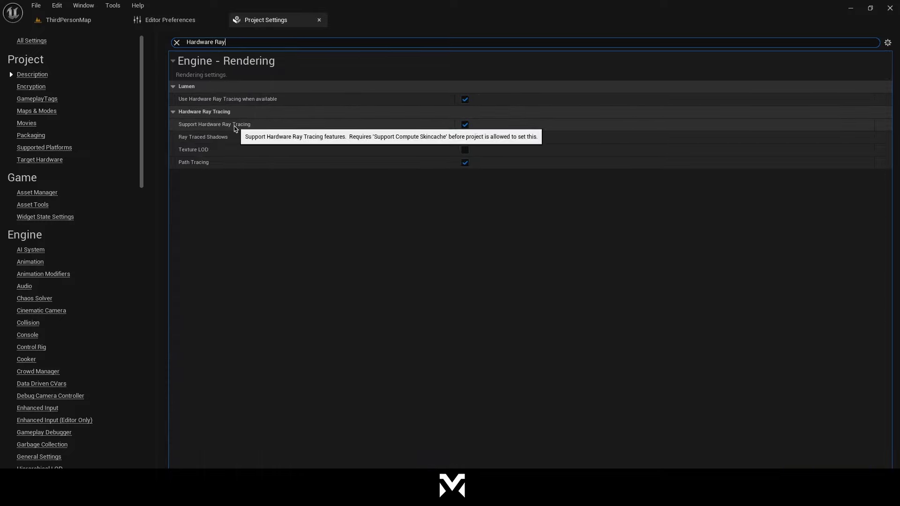
mouse_move(242, 104)
Step: Search the project settings for "virtual tex" and check the virtual texture support and virtual texture lightmaps options
click(228, 43)
text(virtual)
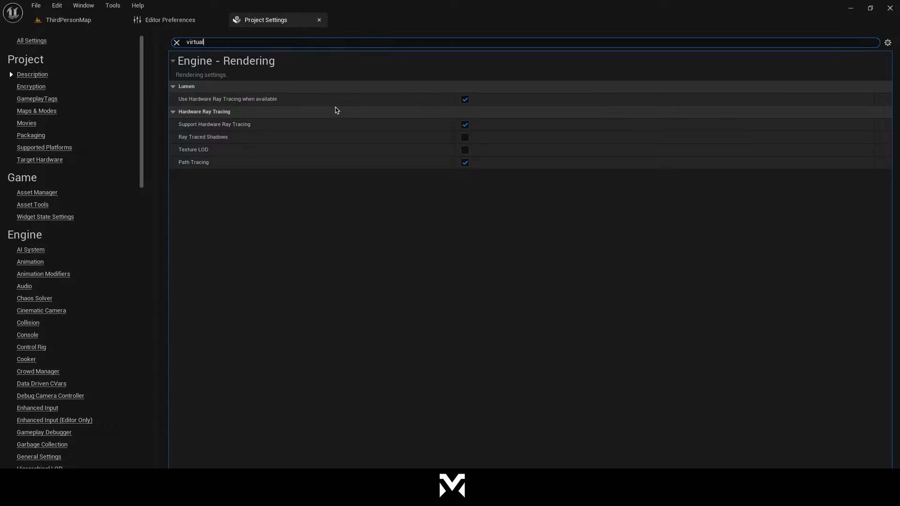
text( tex)
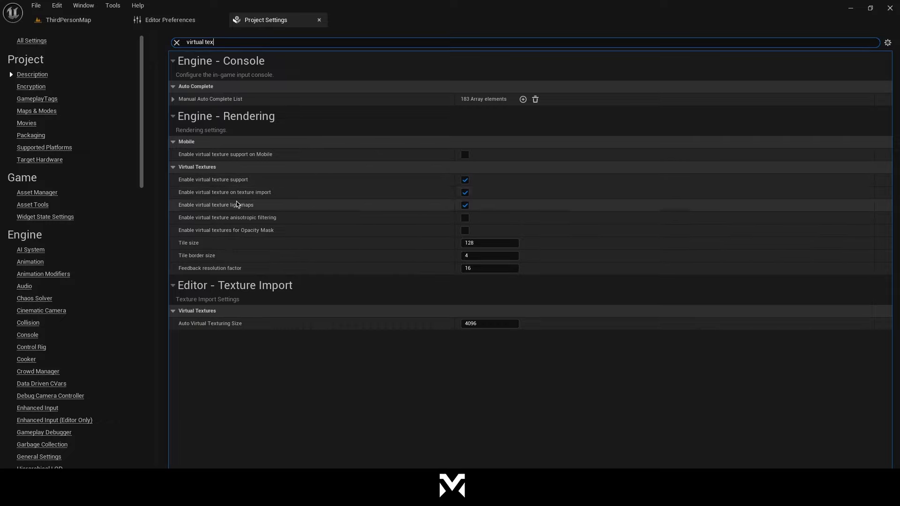
mouse_move(252, 208)
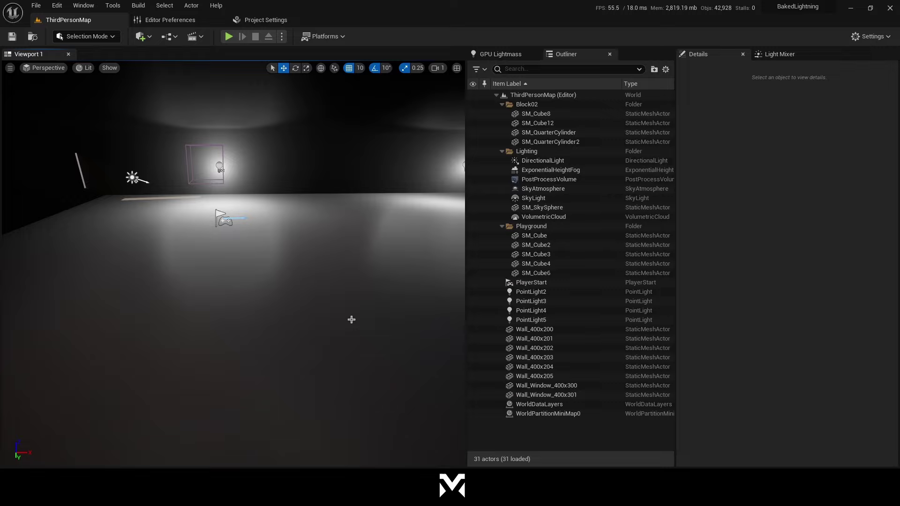
Step: Check the Global Illumination and Reflections methods of the PostProcessVolume
right_drag(352, 317, 358, 311)
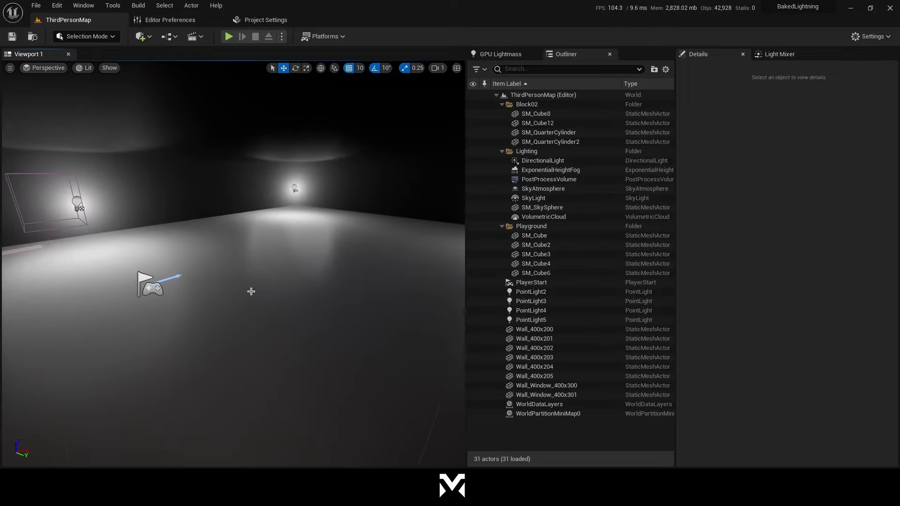
click(548, 180)
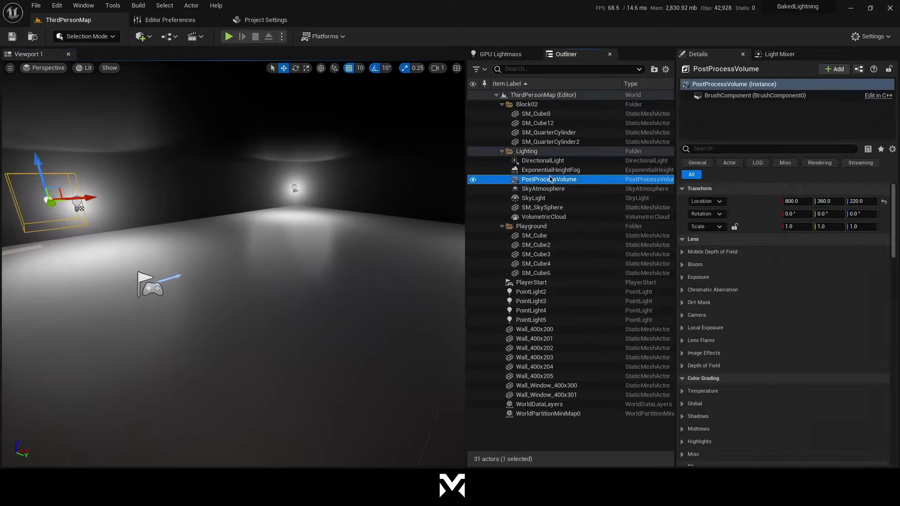
scroll(730, 264, down, 5)
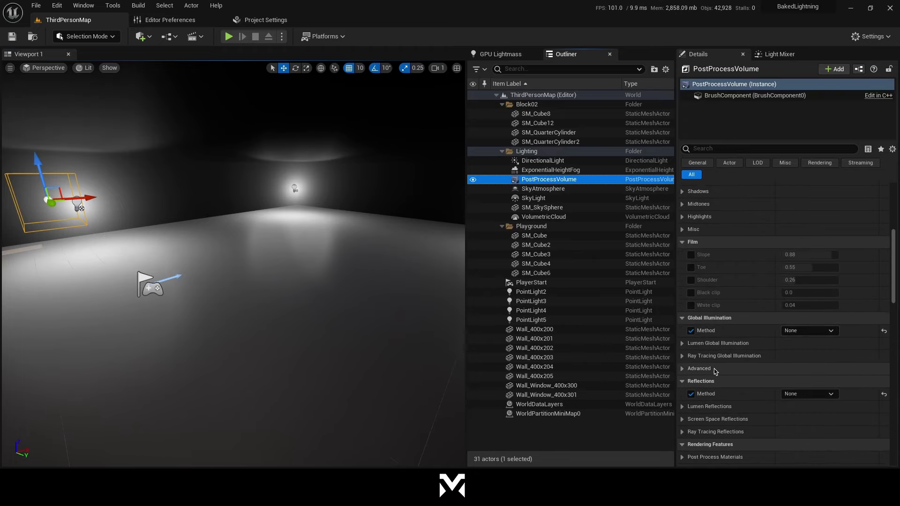
Step: Check the project's Dynamic Global Illumination Method using the search "global illu", and return to the level with the PostProcessVolume deselected
click(261, 20)
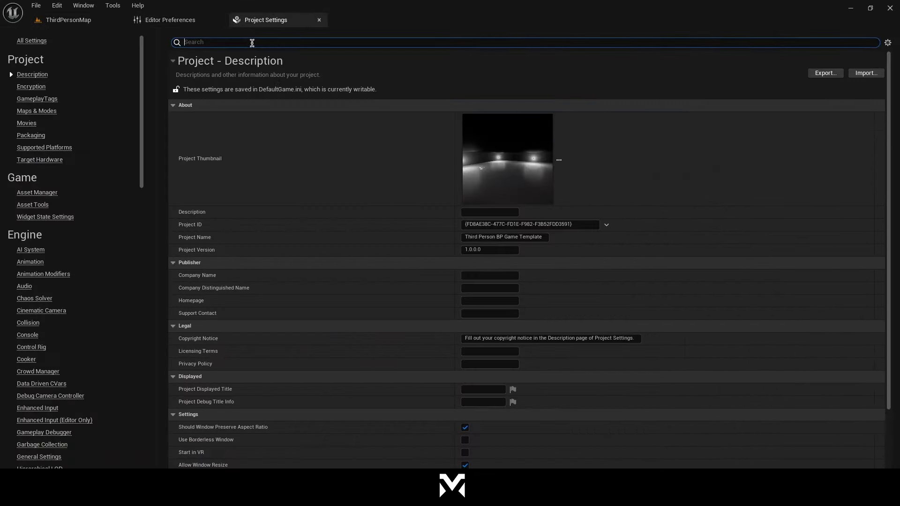
text(global illu)
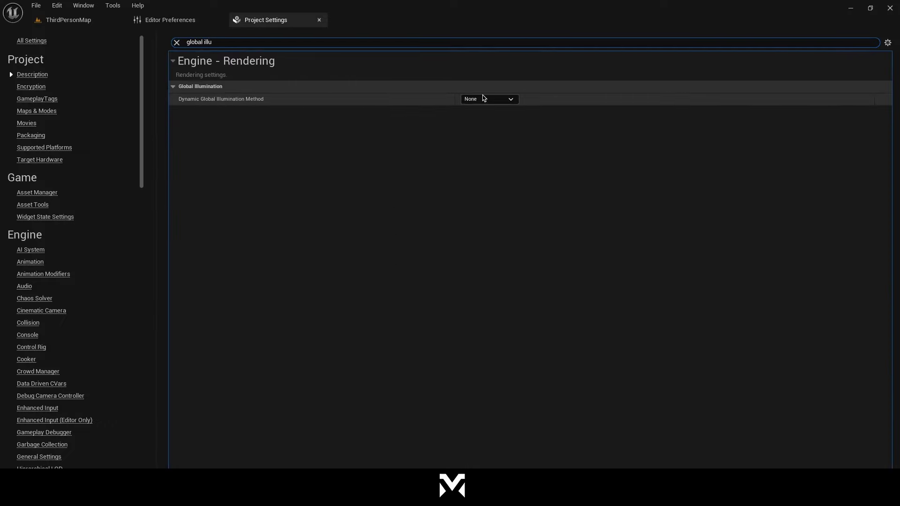
click(78, 20)
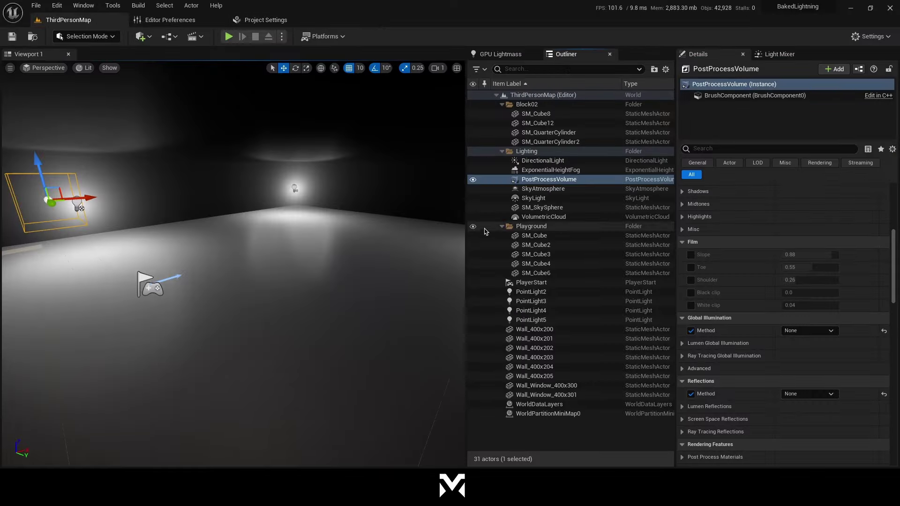
click(572, 449)
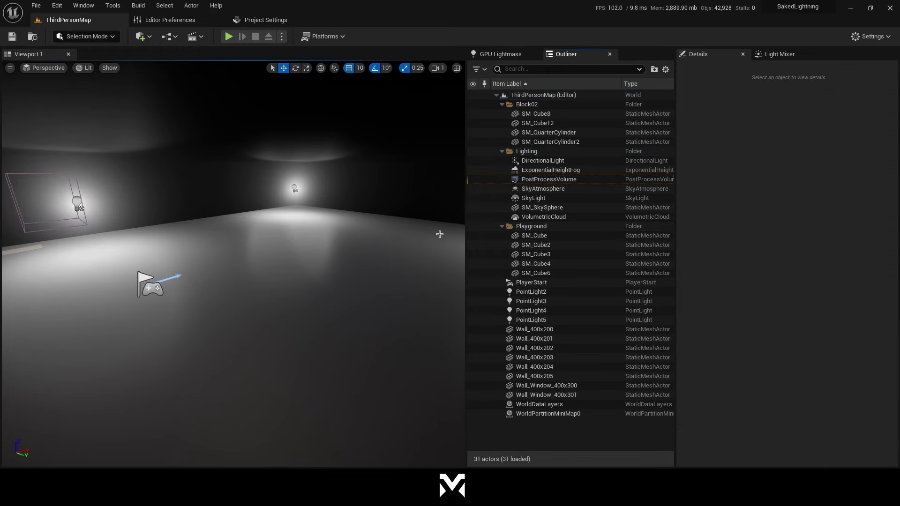
Step: Set the mobility of both the DirectionalLight and the SkyLight to Stationary
click(546, 165)
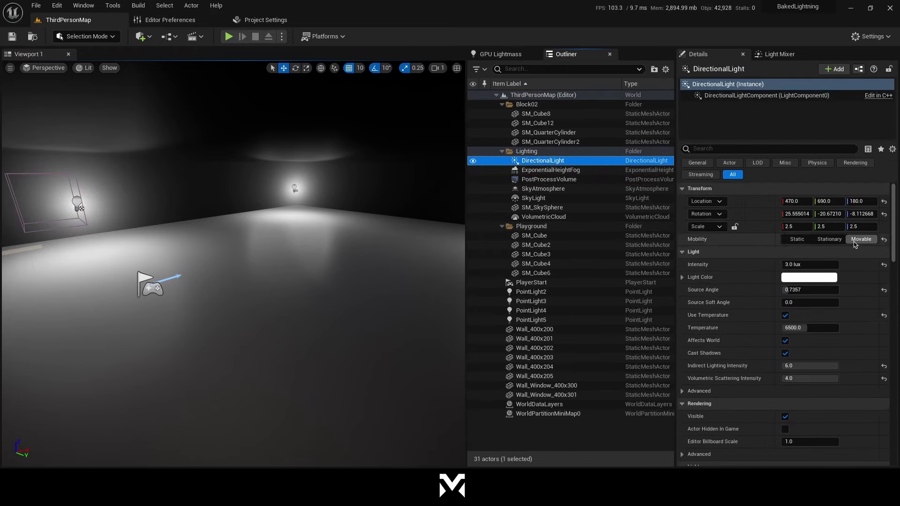
click(827, 239)
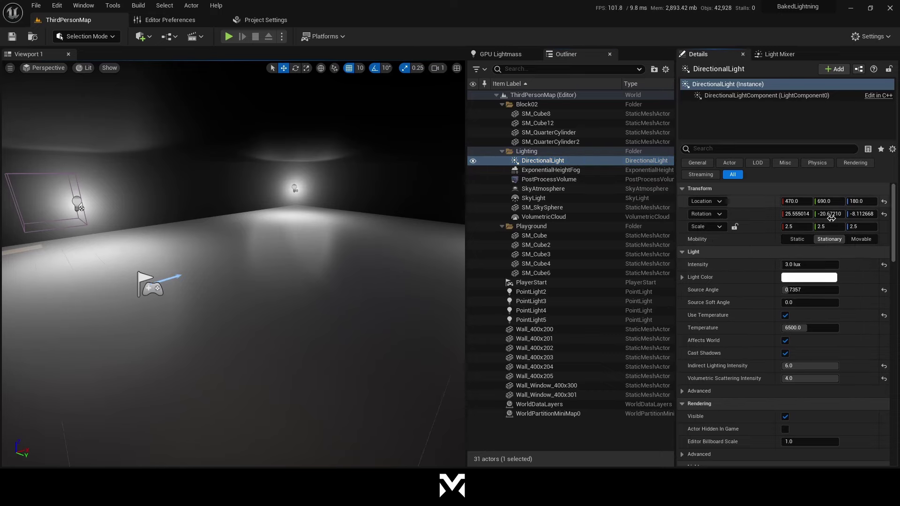
click(574, 171)
click(573, 190)
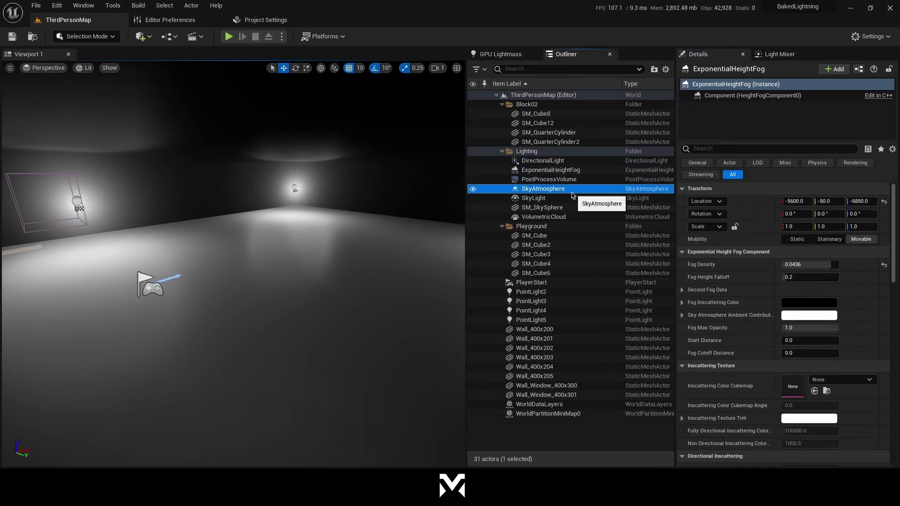
click(543, 198)
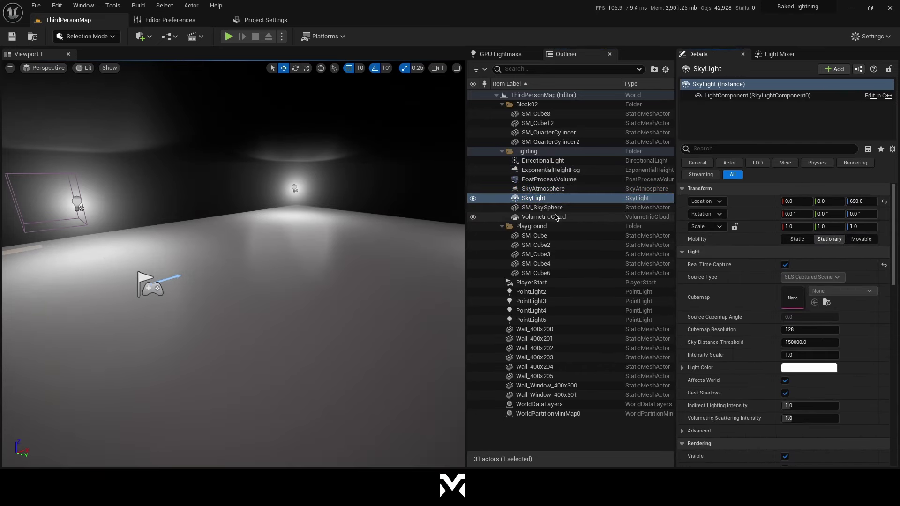
Step: Change the mobility of PointLight2 through PointLight5 together to a non-movable type, and clear the selection
click(543, 292)
shift+click(532, 320)
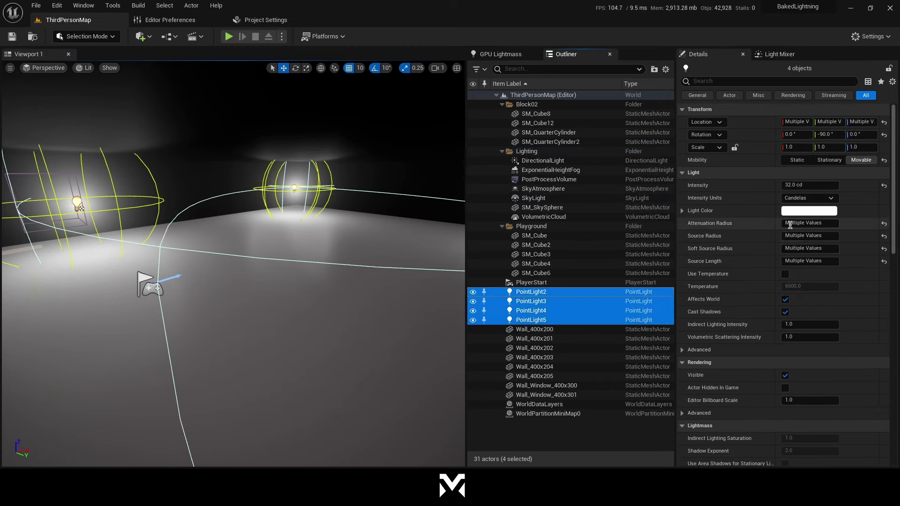
click(597, 433)
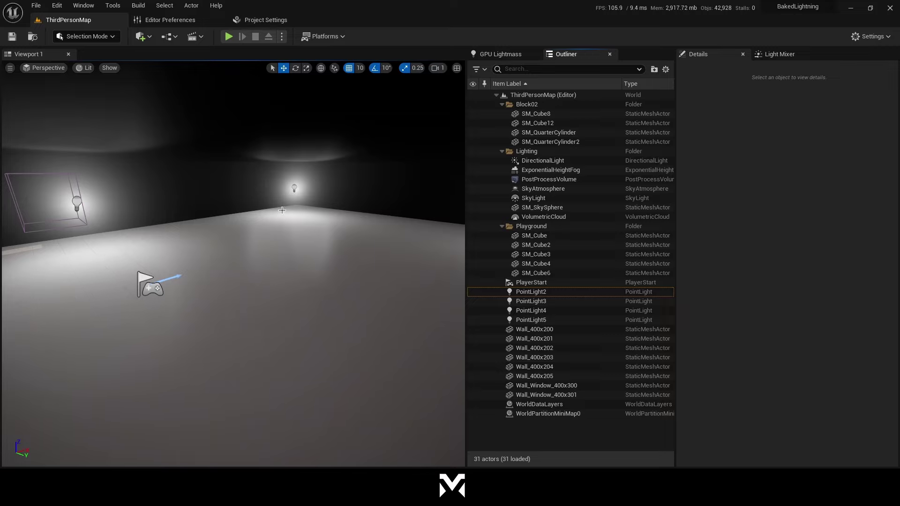
Step: Open the GPU Lightmass settings for building the level's lighting
mouse_move(335, 308)
right_down()
mouse_move(253, 277)
mouse_move(335, 307)
right_up()
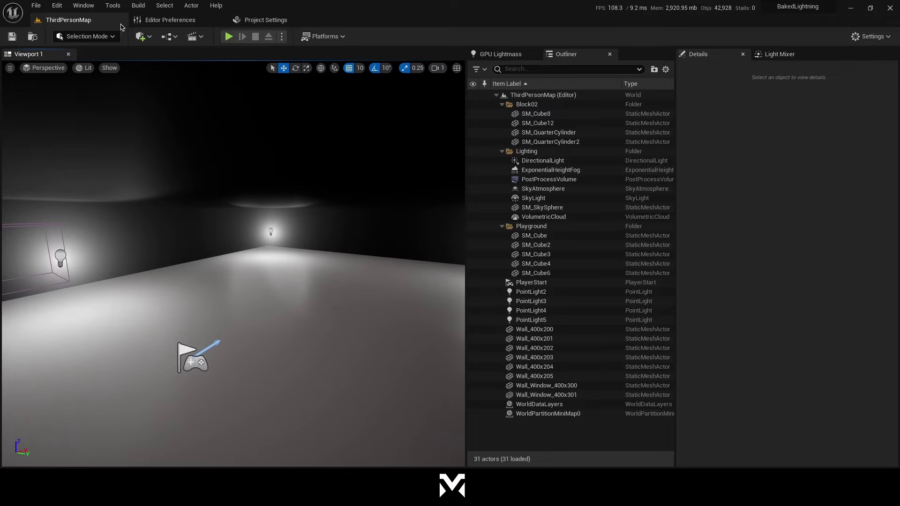
click(138, 5)
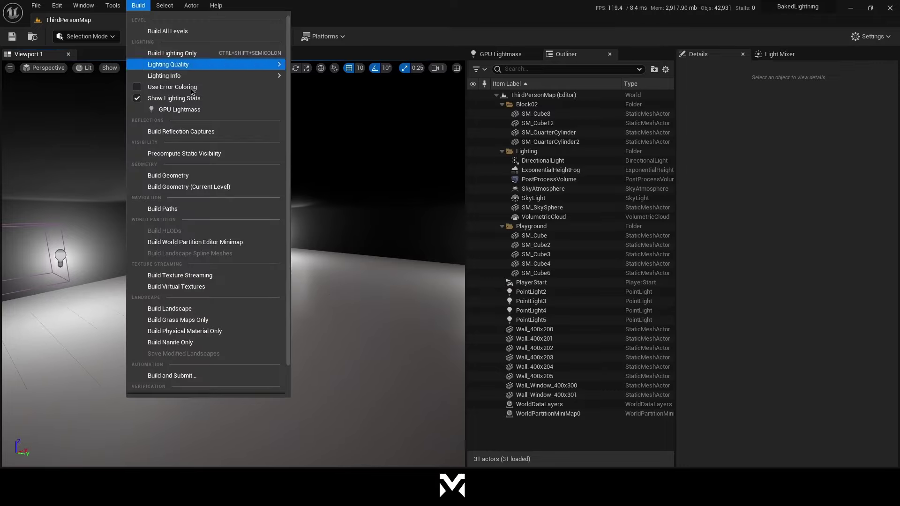
click(176, 111)
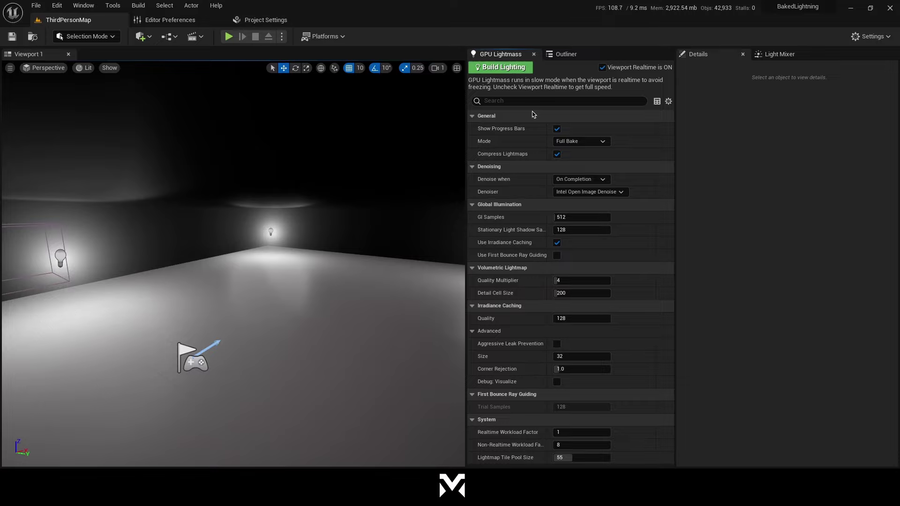
right_drag(397, 152, 450, 140)
right_drag(323, 253, 322, 252)
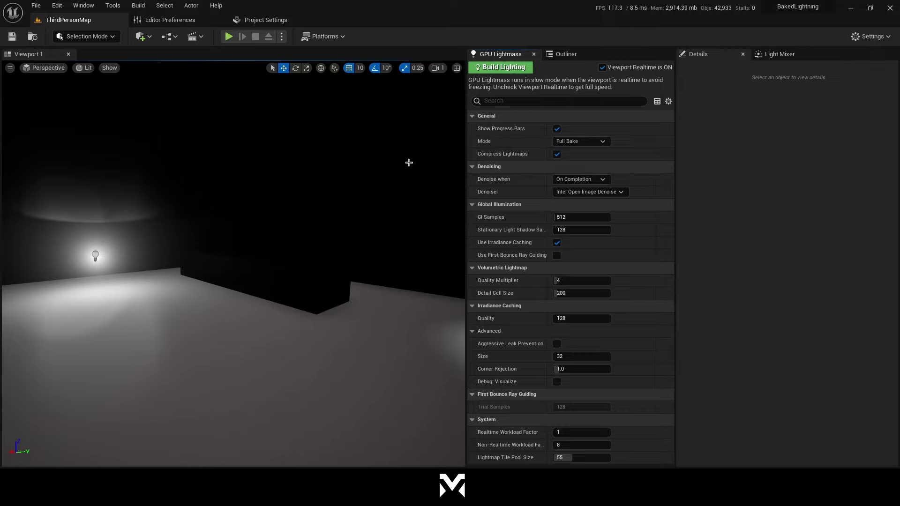
right_drag(348, 232, 363, 259)
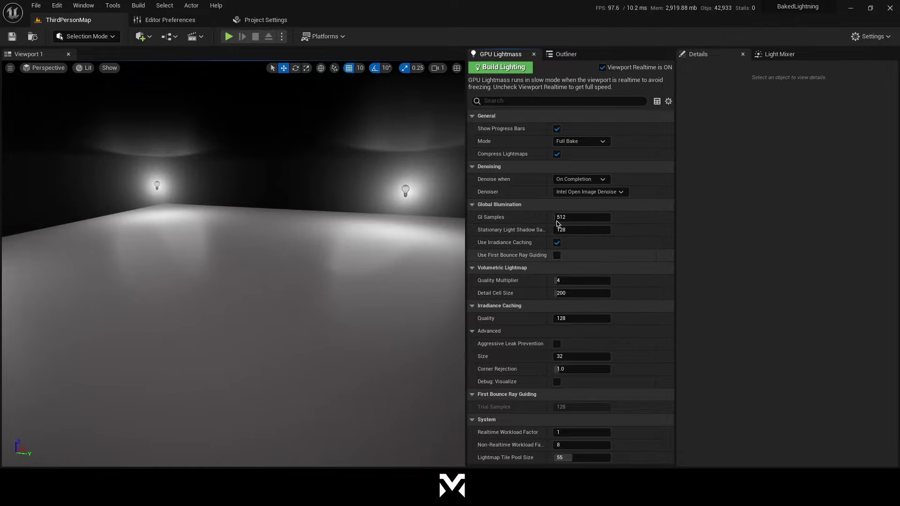
right_drag(374, 222, 239, 187)
right_drag(344, 223, 347, 222)
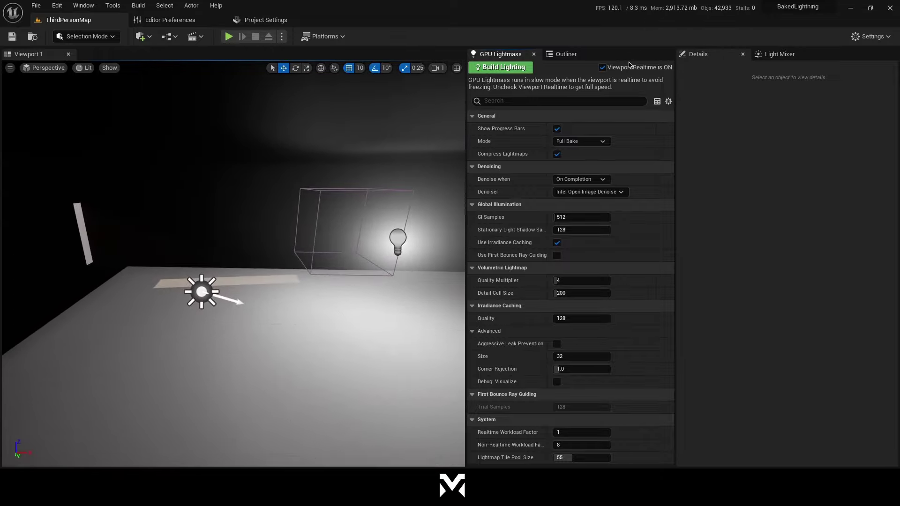
Step: Turn off Viewport Realtime and build the level's lighting with GPU Lightmass using the Full Bake mode
click(603, 68)
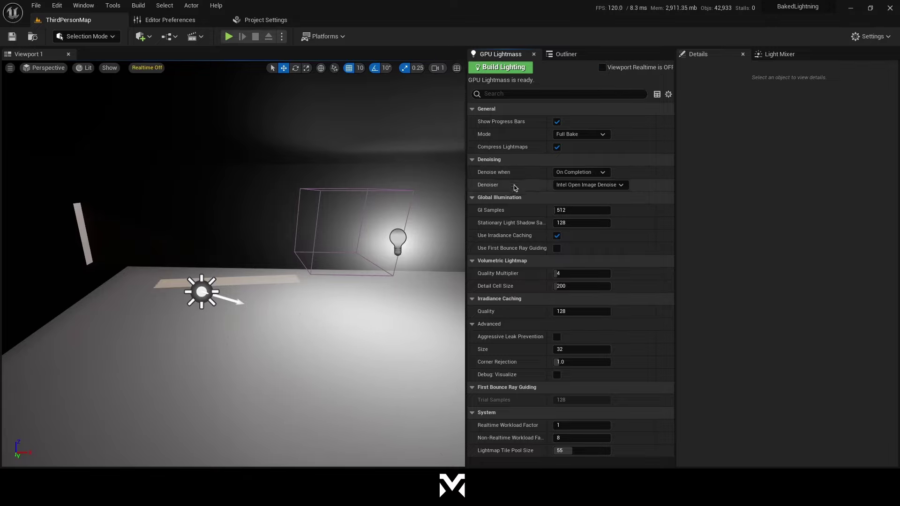
click(504, 68)
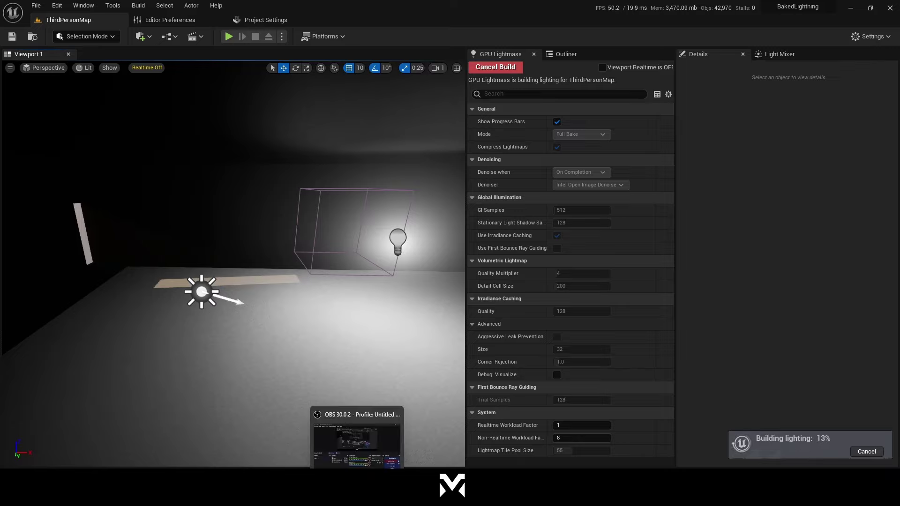
right_drag(233, 263, 129, 239)
right_drag(299, 361, 300, 361)
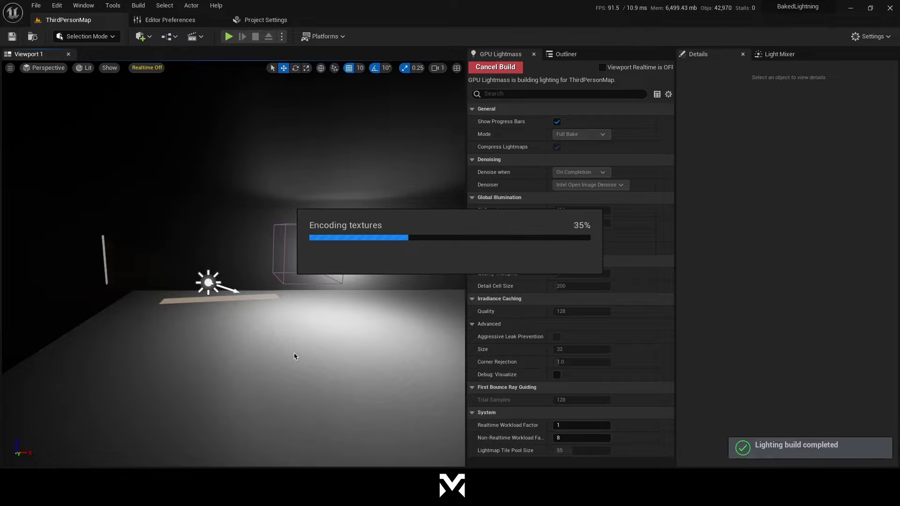
right_drag(294, 356, 301, 361)
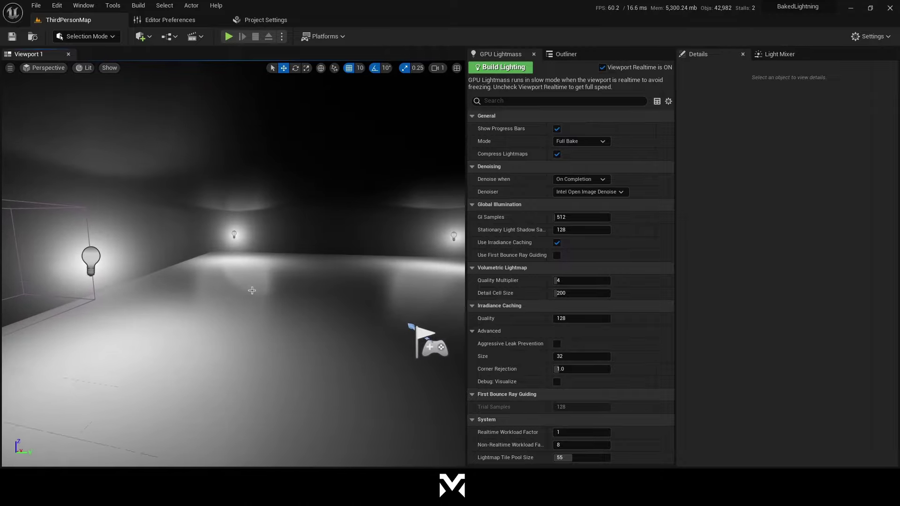
Step: Select the ceiling cube SM_Cube4 in the viewport, try moving it, and undo the move
right_drag(263, 252, 245, 275)
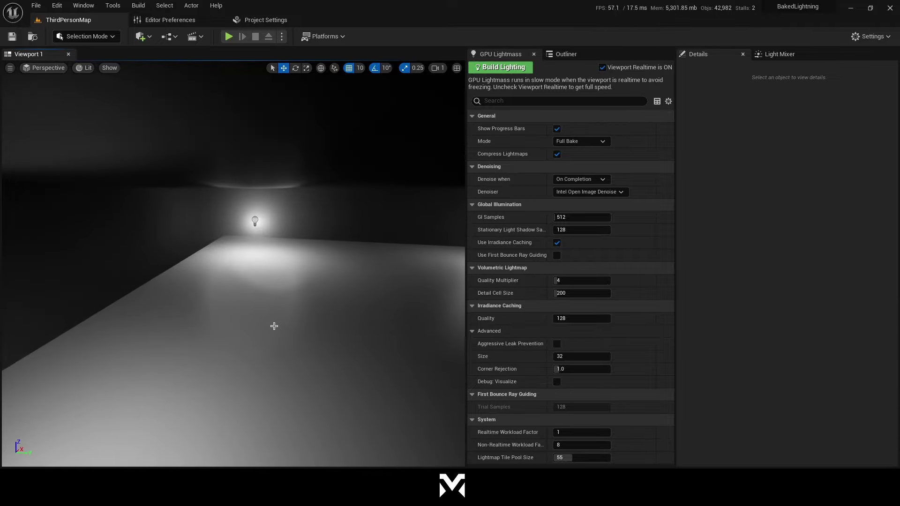
right_drag(245, 174, 245, 174)
click(245, 175)
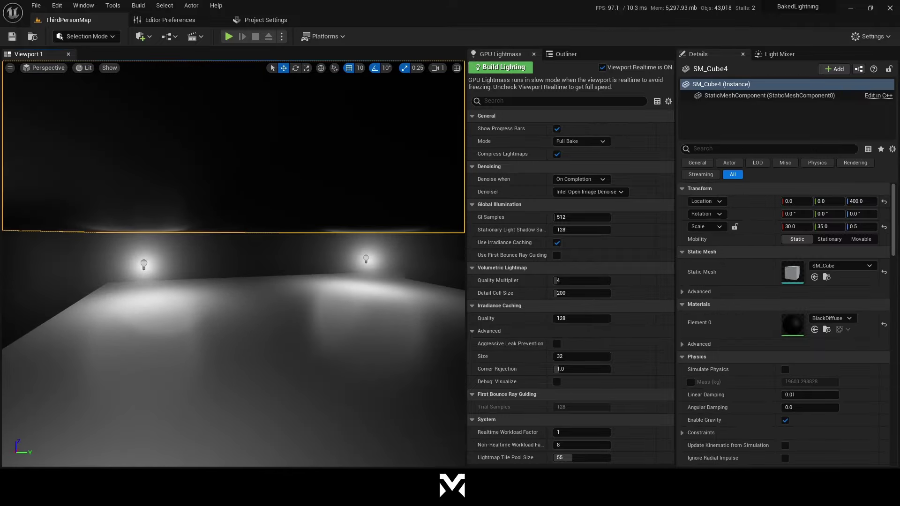
right_drag(206, 241, 205, 240)
drag(286, 327, 301, 274)
right_drag(301, 274, 301, 273)
key(ctrl+z)
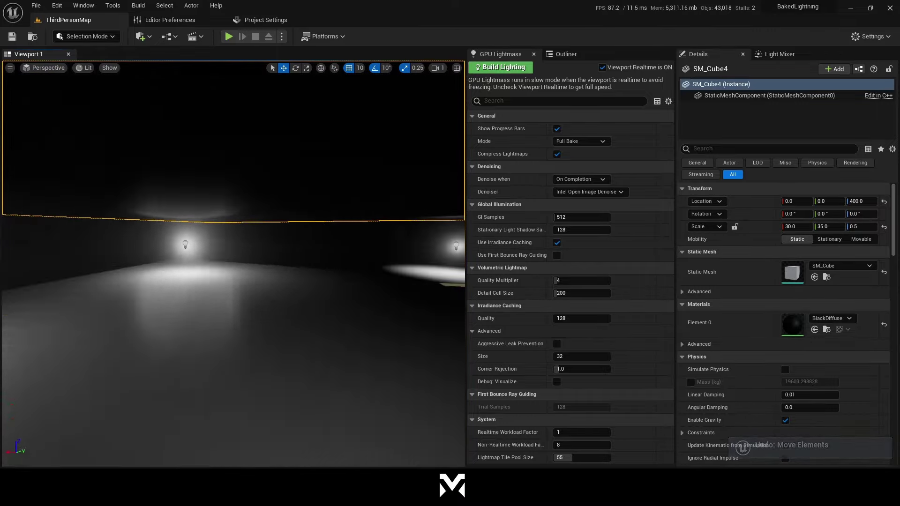
Step: Play the level, run the character past the point lights to check the baked lighting, and stop playing
right_drag(364, 244, 330, 234)
key(alt+p)
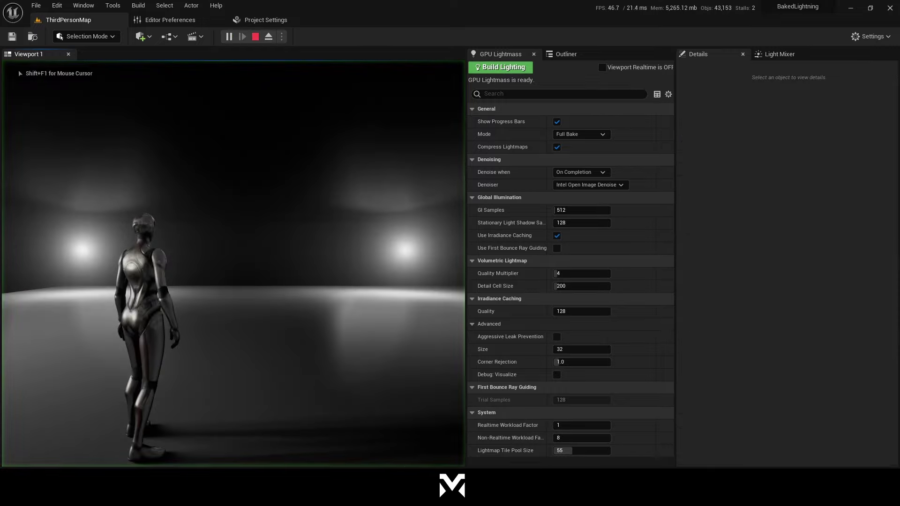
key(w)
key(w)
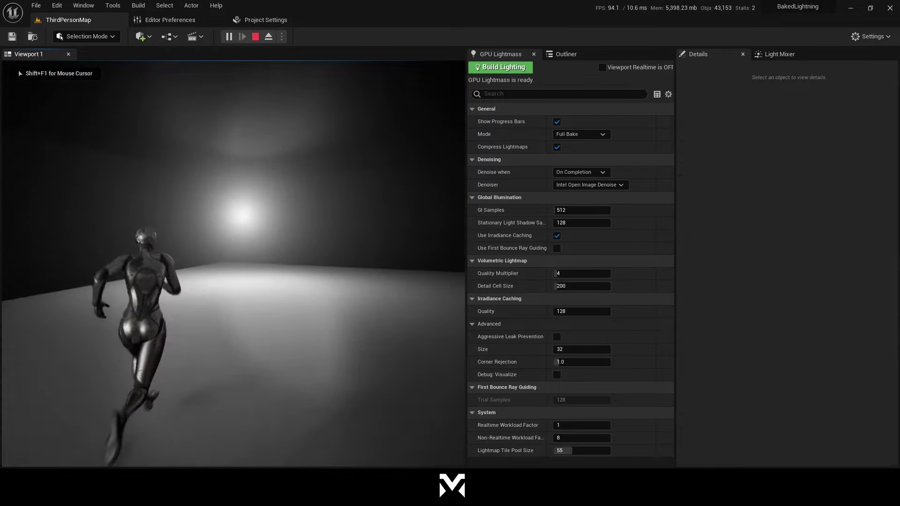
key(w)
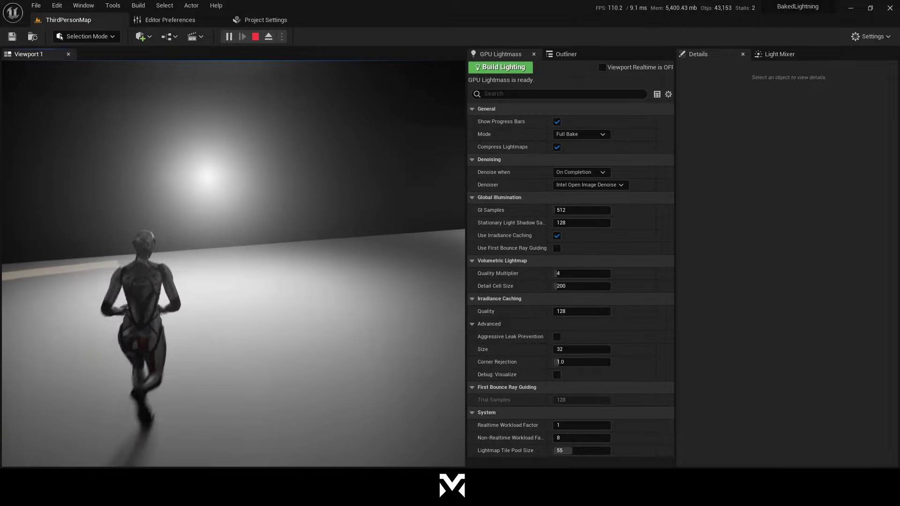
key(Escape)
Step: Examine the baked light on the floor and walls around the window and nearest point light, returning to the GPU Lightmass settings
right_drag(234, 263, 235, 202)
click(565, 55)
click(536, 441)
key(w)
key(w)
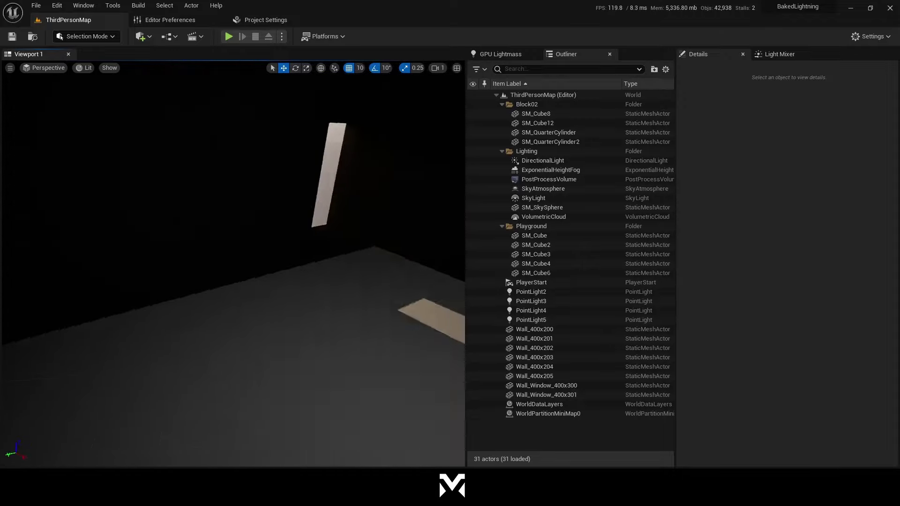
right_drag(235, 313, 307, 313)
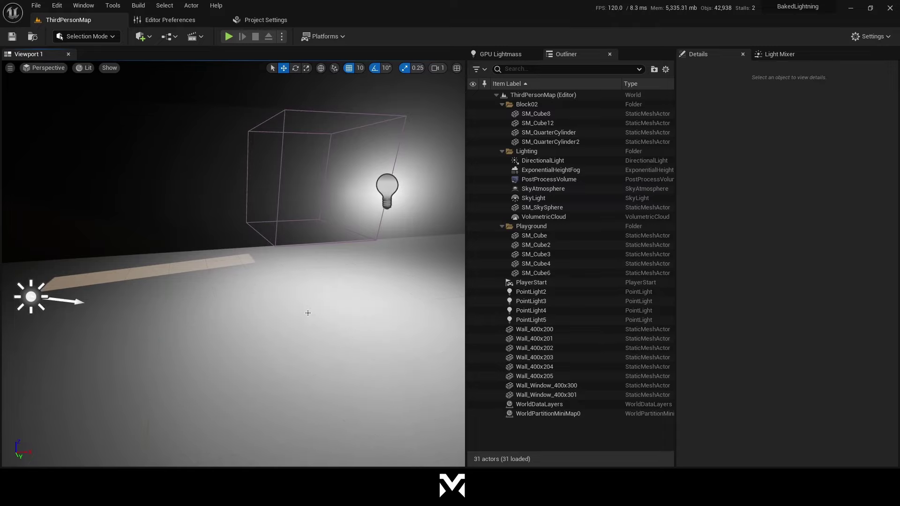
click(502, 55)
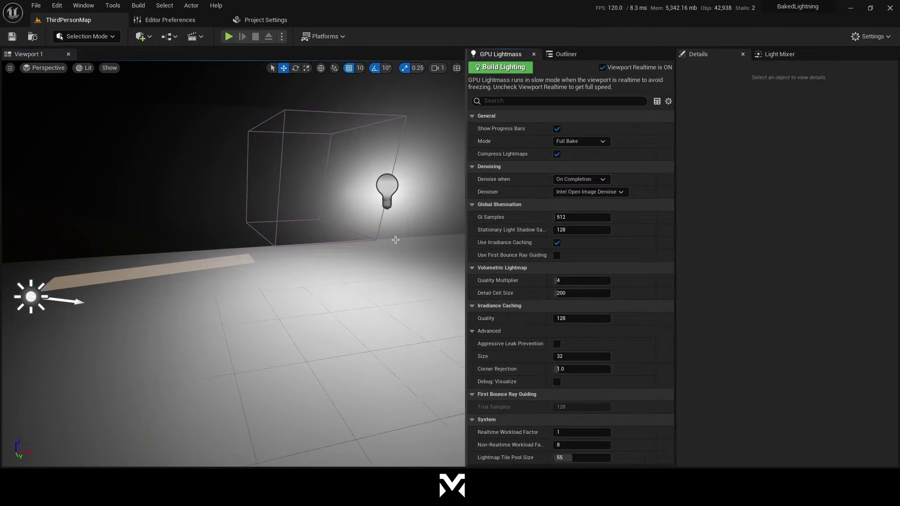
mouse_move(395, 240)
right_down()
mouse_move(216, 235)
mouse_move(127, 253)
mouse_move(80, 234)
mouse_move(395, 240)
right_up()
right_drag(395, 187, 449, 225)
right_drag(412, 173, 299, 136)
right_drag(454, 232, 422, 236)
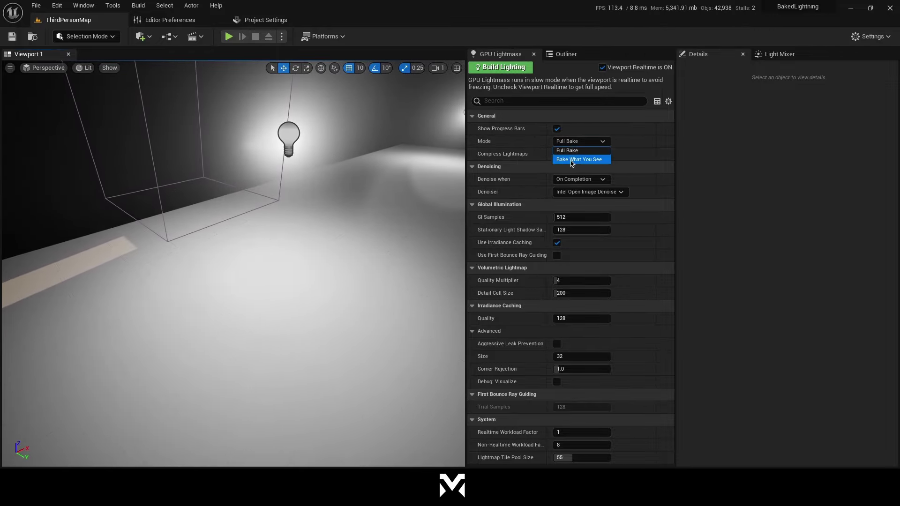
Step: Review the GPU Lightmass bake modes and GI Samples setting while inspecting the baked sunlight patch and the point lights
click(581, 142)
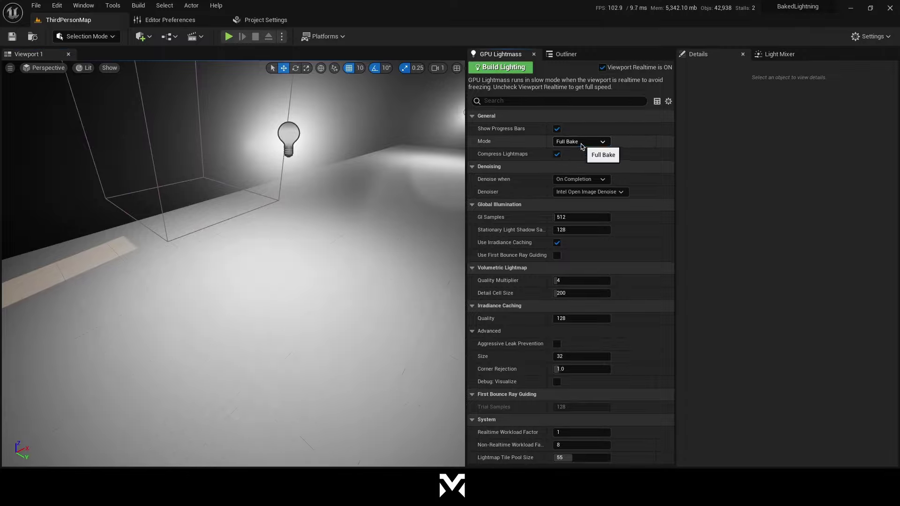
right_drag(356, 197, 217, 150)
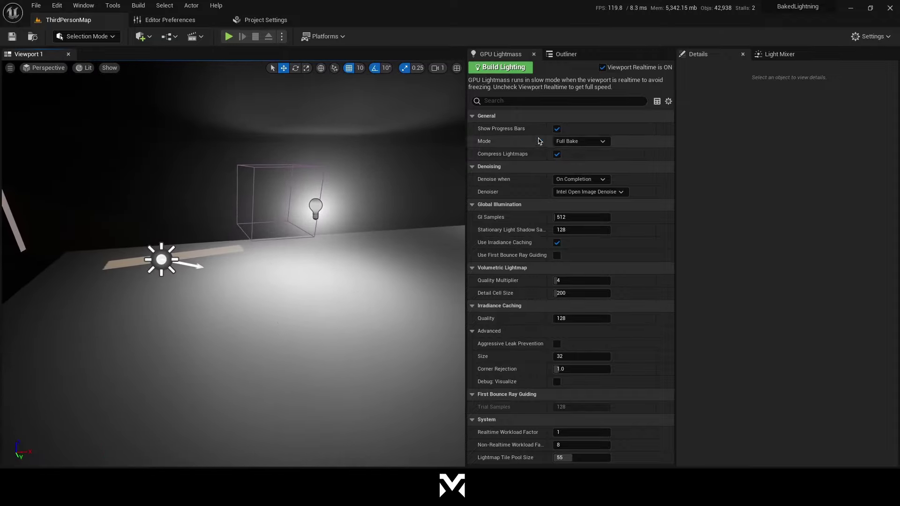
right_drag(324, 286, 239, 314)
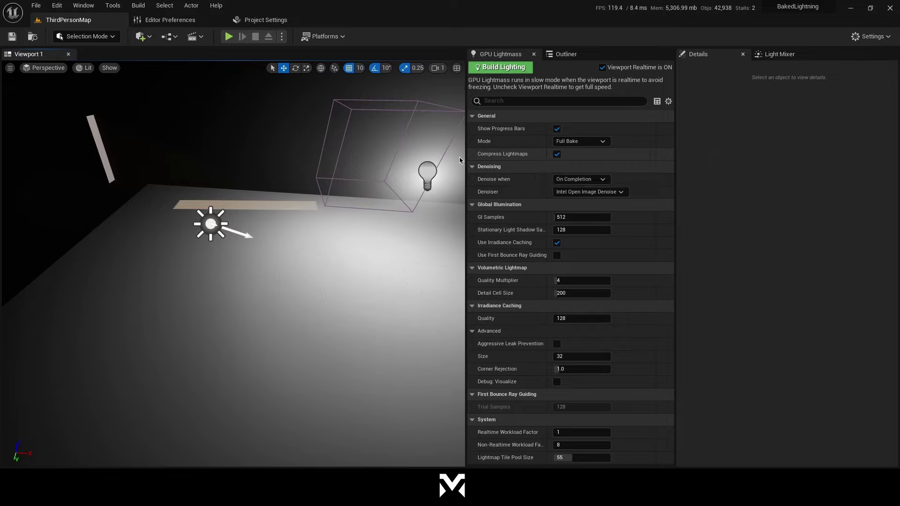
right_drag(328, 243, 459, 185)
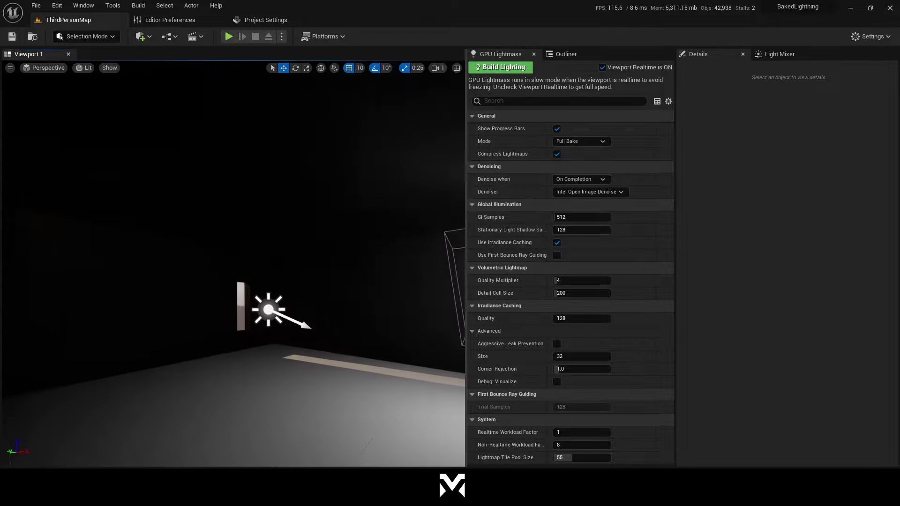
right_drag(328, 253, 349, 251)
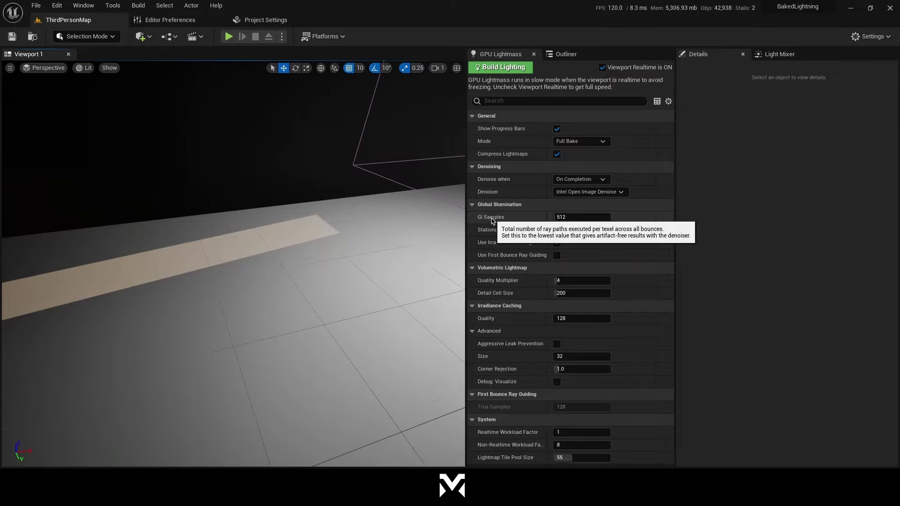
right_drag(328, 262, 413, 206)
right_drag(234, 263, 412, 286)
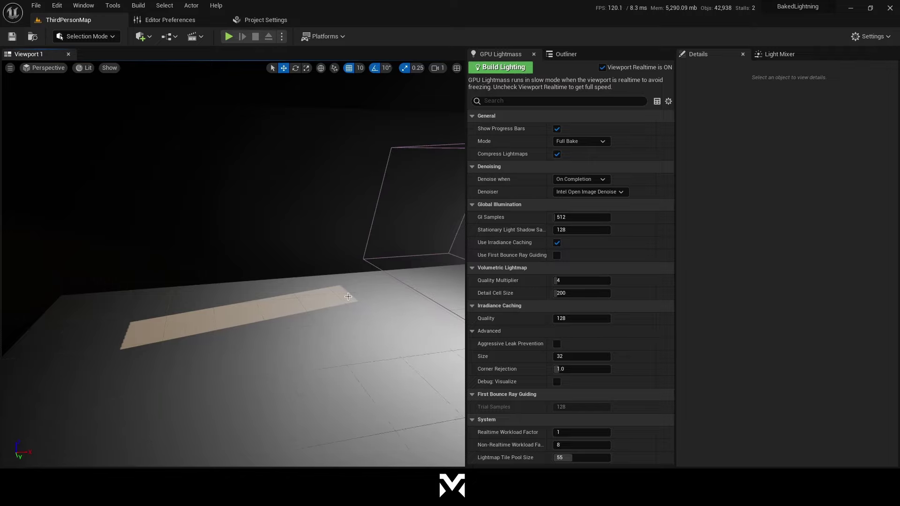
right_drag(281, 258, 398, 258)
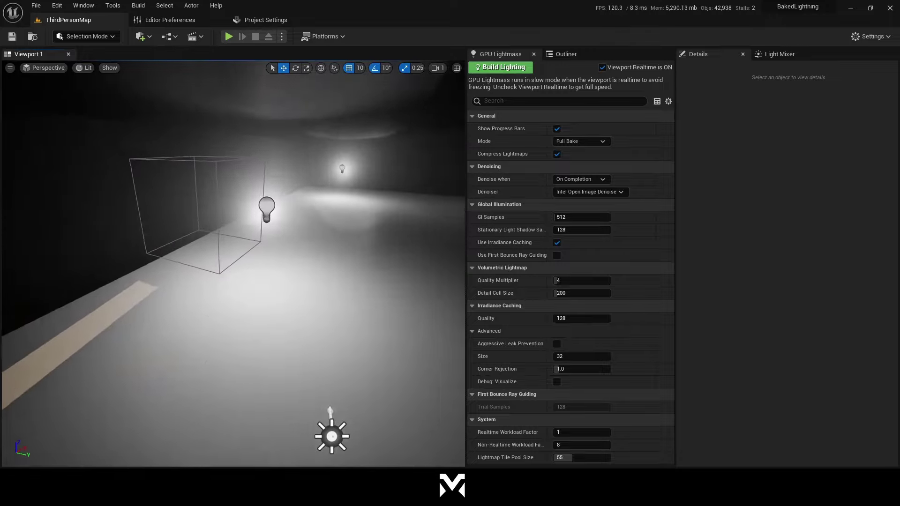
scroll(282, 258, up, 3)
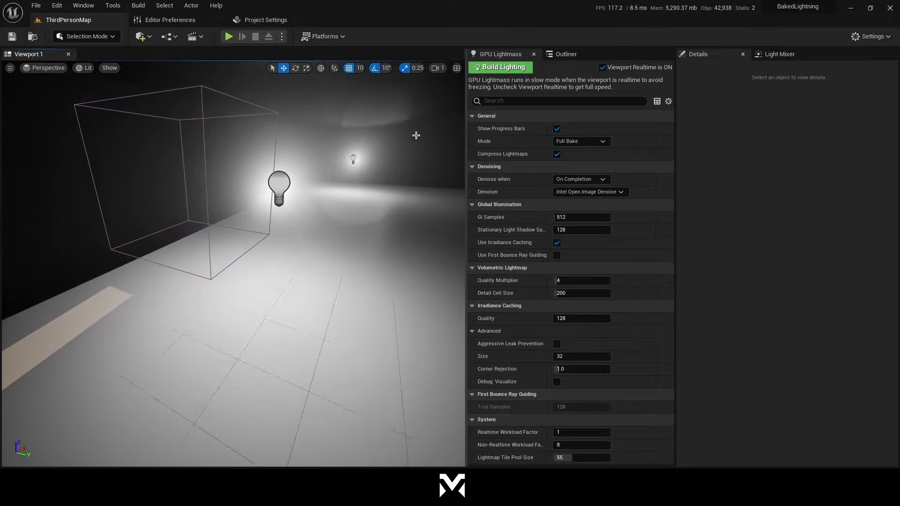
right_drag(407, 141, 553, 136)
right_drag(234, 234, 305, 234)
right_drag(445, 144, 440, 167)
Step: Set the mobility of both the DirectionalLight and the SkyLight to Static
click(566, 54)
click(565, 162)
click(797, 240)
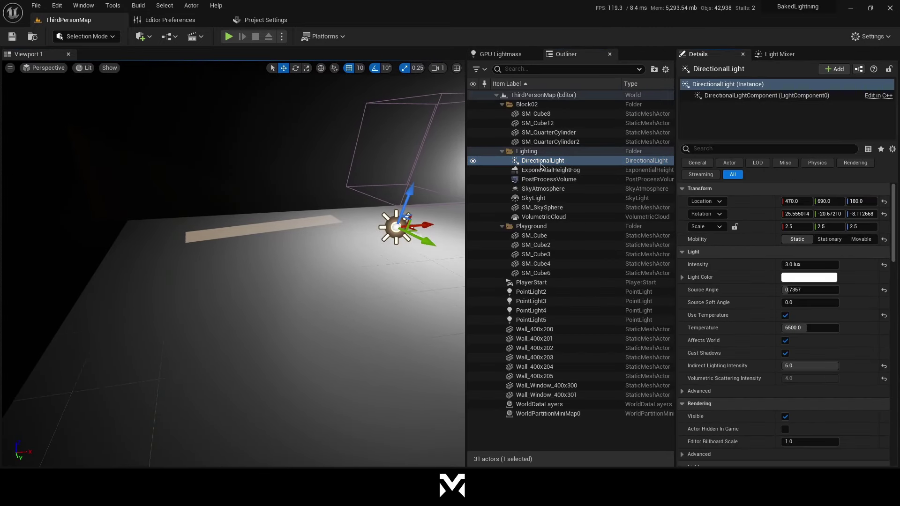
click(550, 189)
click(795, 240)
click(533, 198)
click(796, 239)
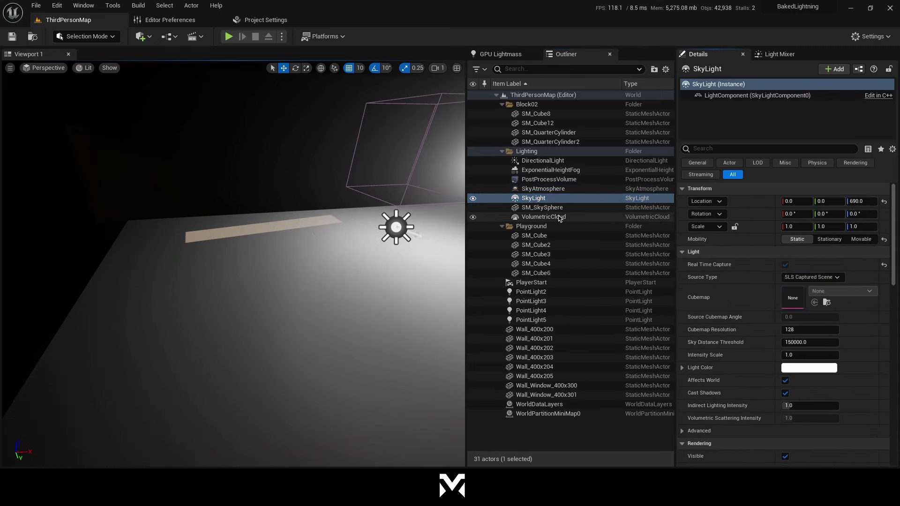
Step: Set the mobility of PointLight2 through PointLight5 together to Static and clear the selection
click(530, 292)
shift+click(552, 321)
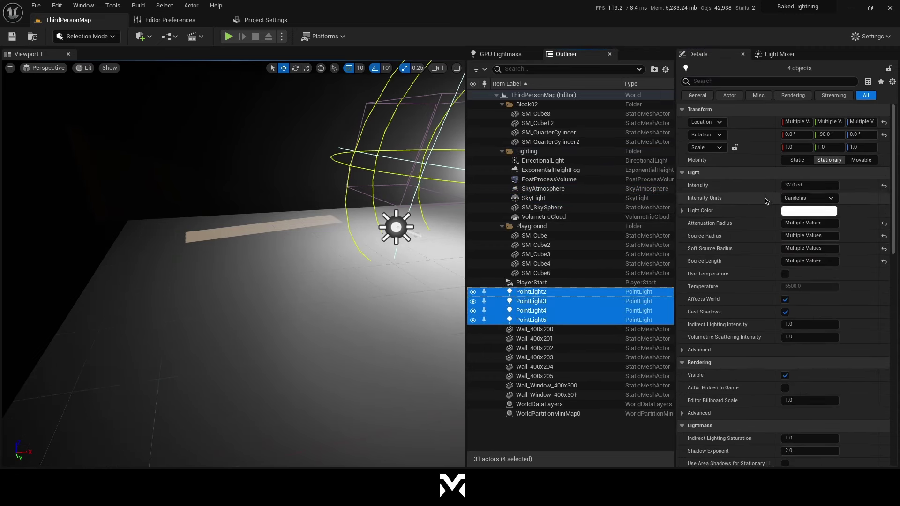
click(796, 159)
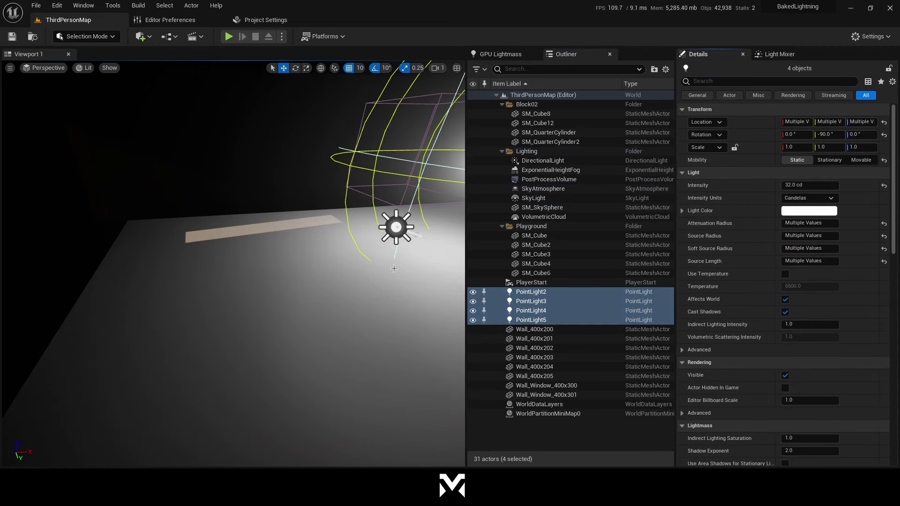
click(567, 427)
Step: Return to the GPU Lightmass settings and examine the static lighting around the window, the player start and the point lights
click(501, 54)
right_drag(233, 264, 366, 263)
key(w)
key(w)
key(w)
right_drag(234, 262, 338, 337)
right_drag(300, 300, 141, 236)
key(a)
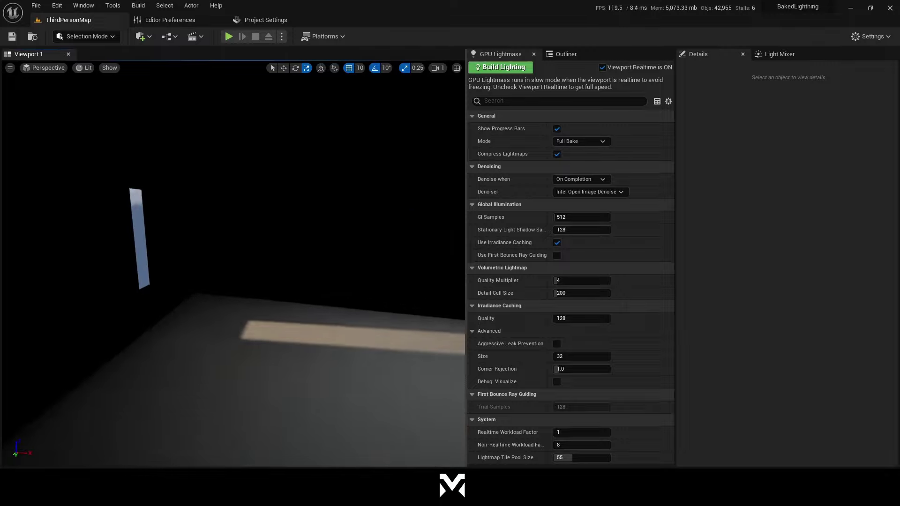
right_drag(233, 262, 262, 244)
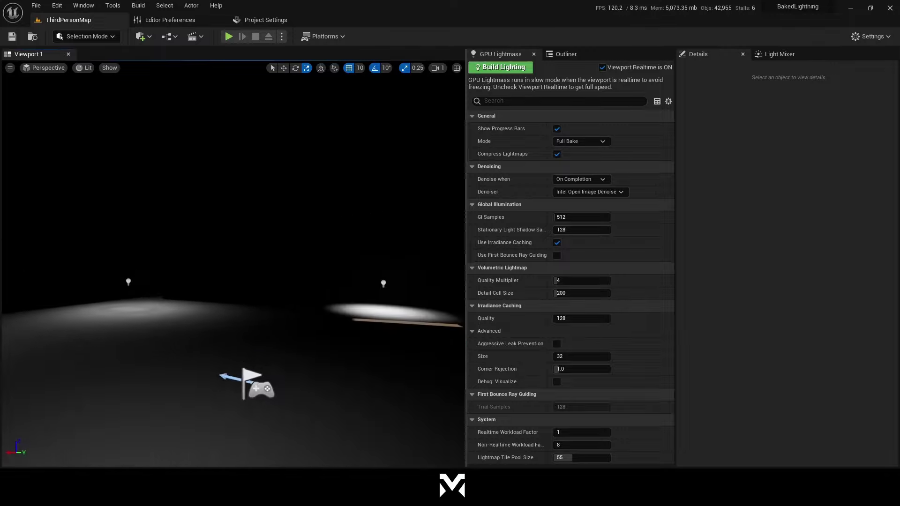
right_drag(262, 244, 435, 260)
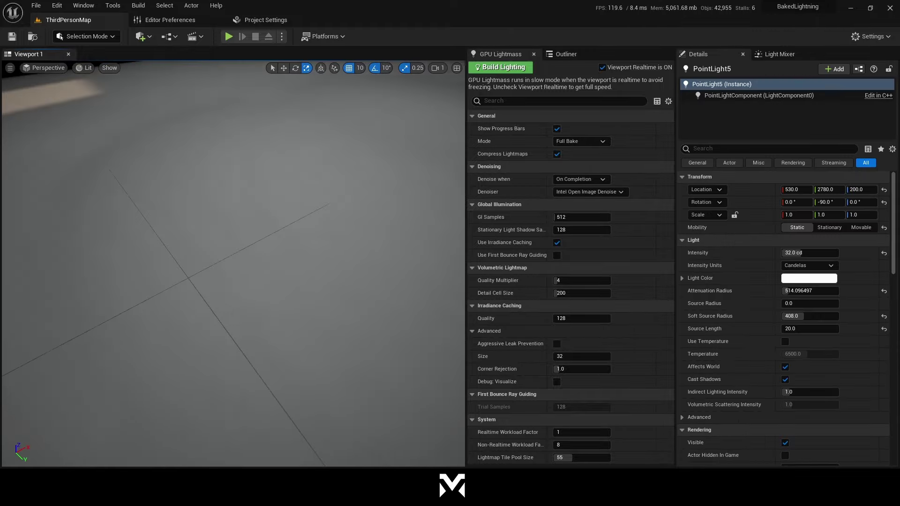
Step: Deselect PointLight5 in the Outliner and inspect the lighting on the floor near the window
right_drag(233, 262, 145, 230)
right_drag(364, 290, 364, 289)
click(698, 132)
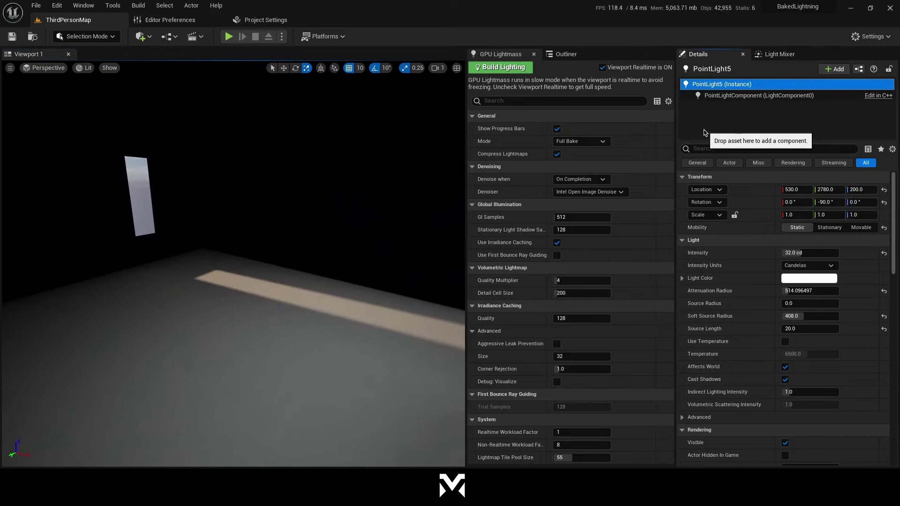
click(566, 54)
click(564, 442)
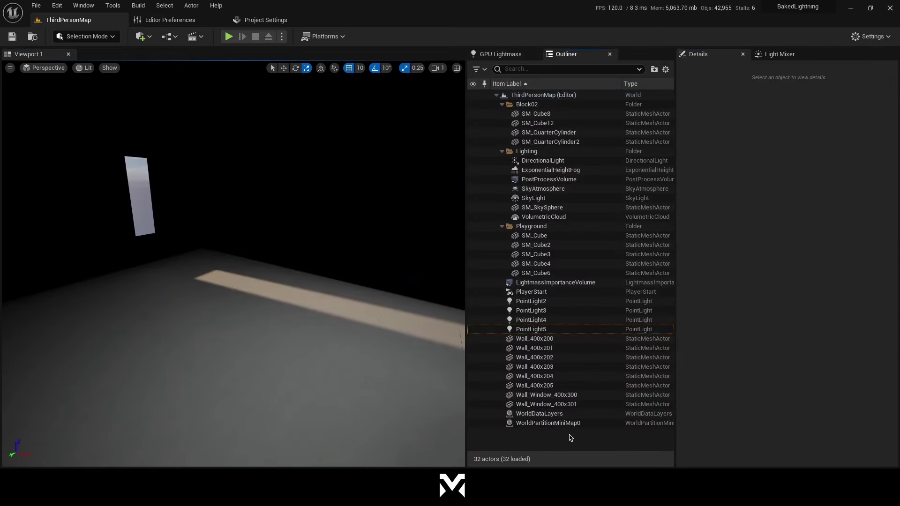
right_drag(345, 351, 407, 342)
right_drag(276, 328, 272, 328)
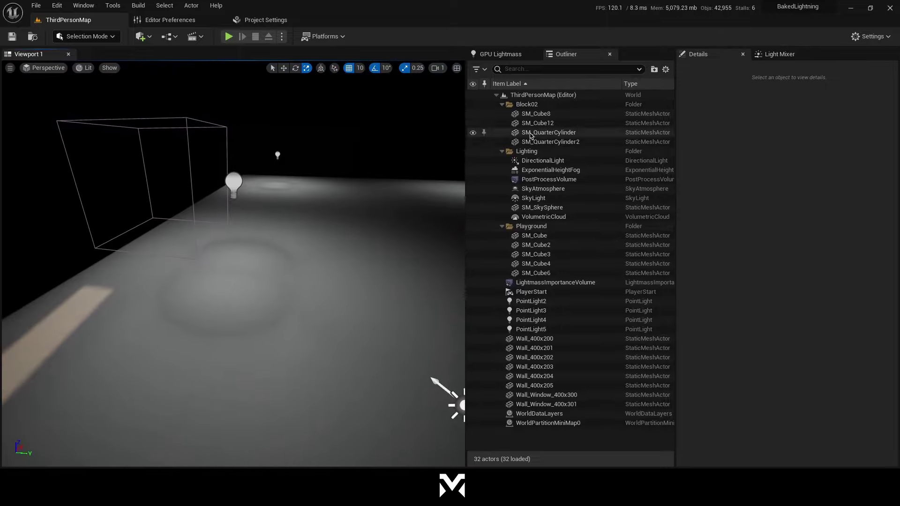
Step: Select SM_Cube8, filter its details for "lightmap" and review the available Lightmap Type options without changing the setting
click(534, 114)
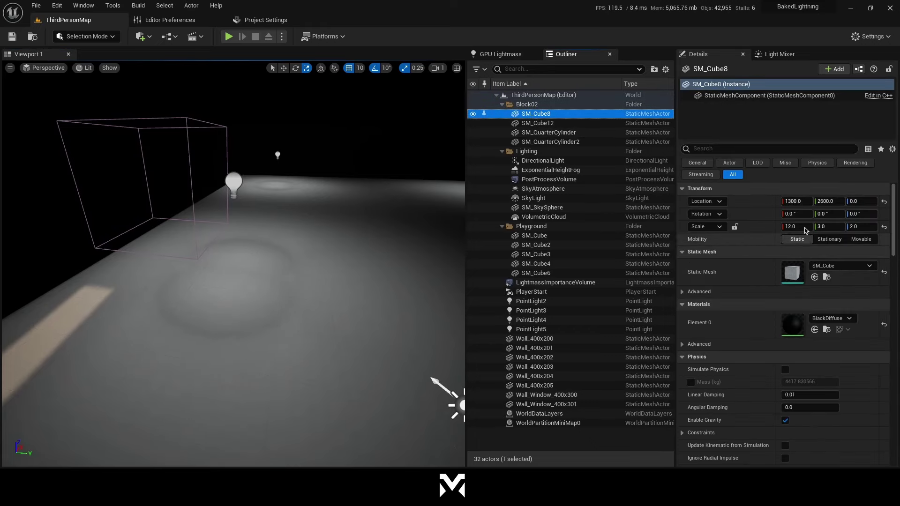
click(751, 149)
text(lightmap)
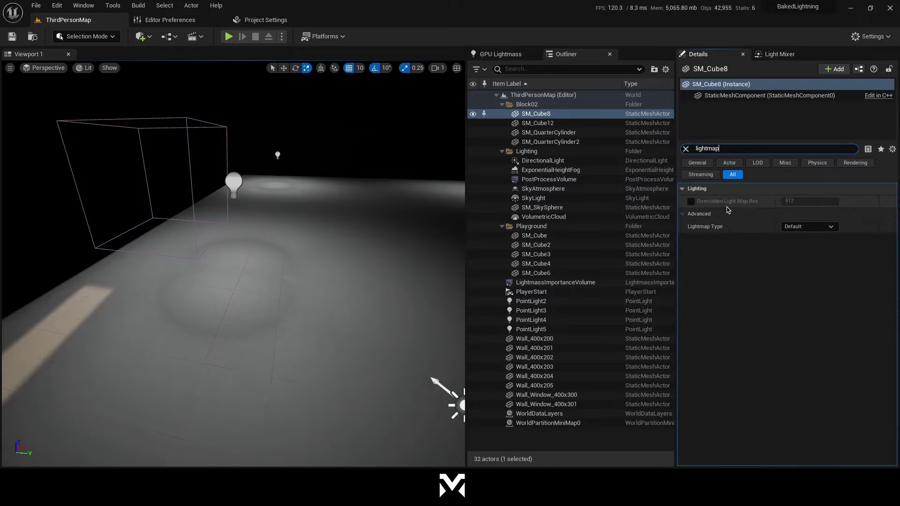
click(797, 226)
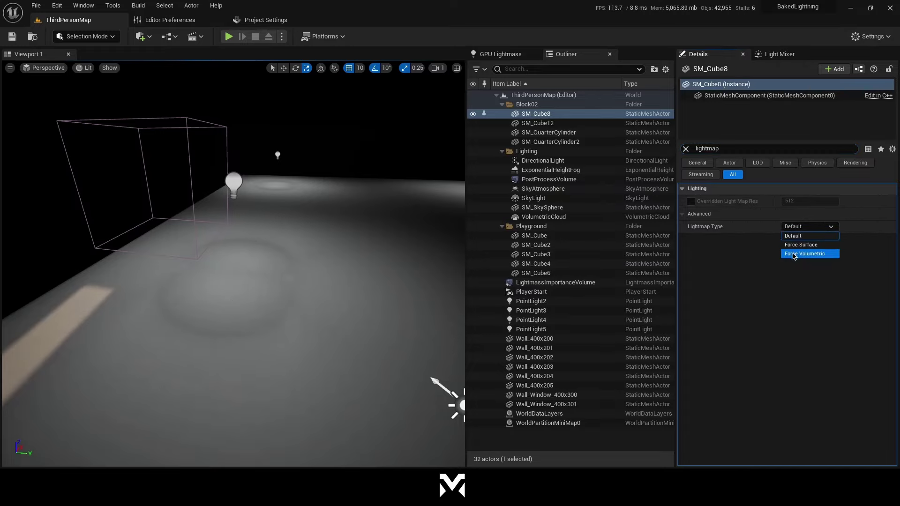
click(753, 257)
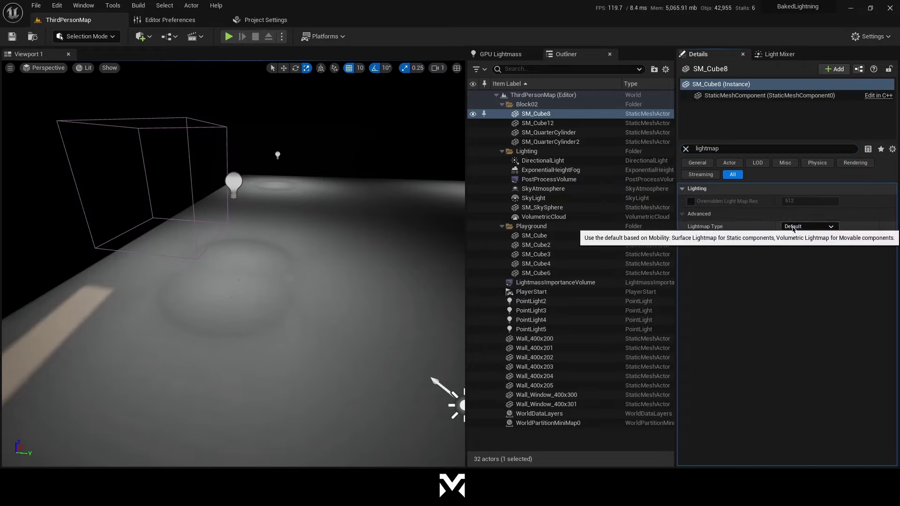
click(795, 227)
click(735, 267)
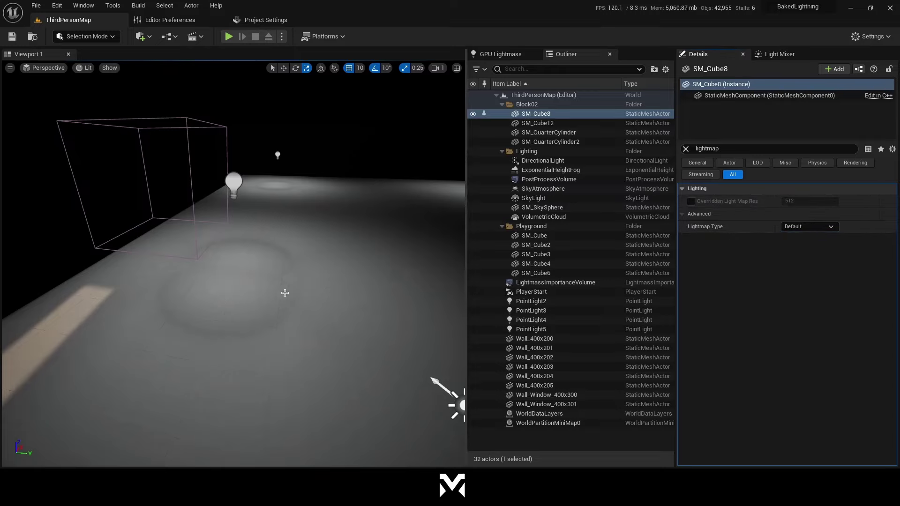
Step: Examine the window's light patch and the point light's falloff on the floor up close from several angles
mouse_move(288, 293)
right_down()
mouse_move(328, 280)
mouse_move(285, 289)
right_up()
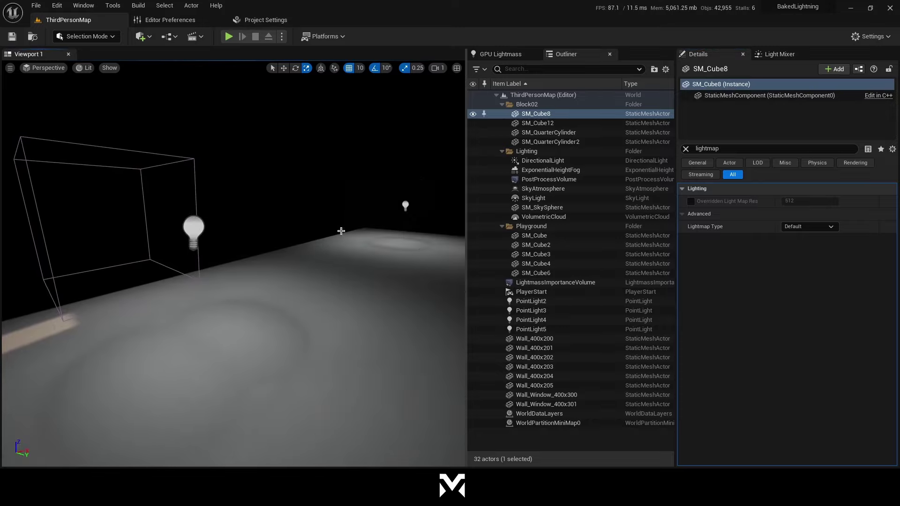
right_drag(343, 276, 361, 254)
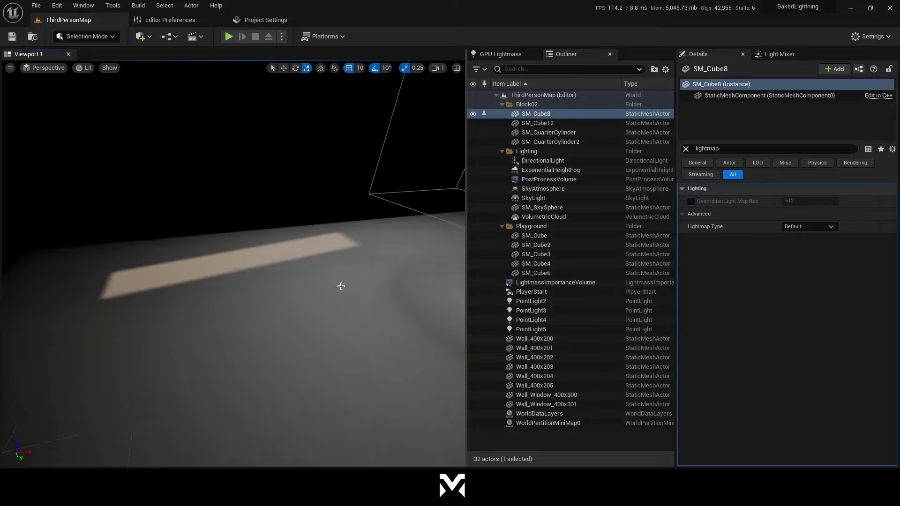
right_drag(341, 286, 262, 258)
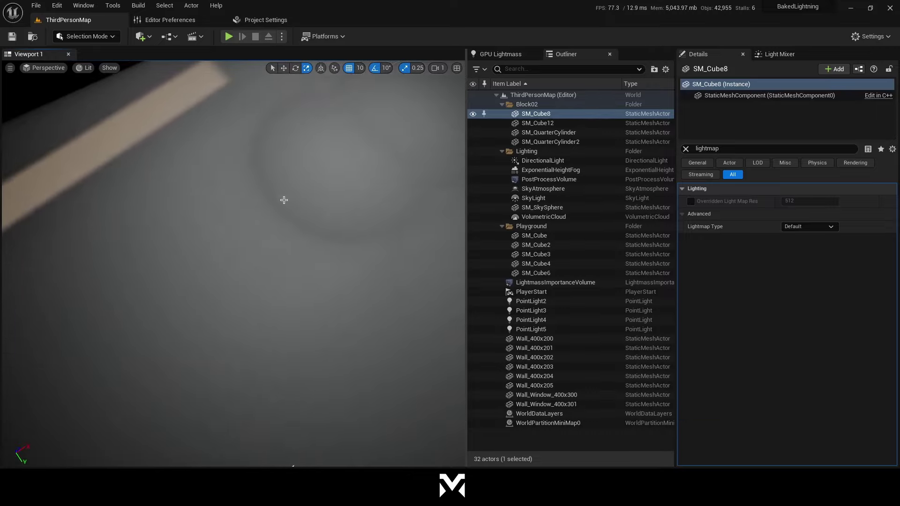
right_drag(273, 207, 242, 260)
right_drag(170, 226, 2, 249)
right_drag(253, 74, 253, 73)
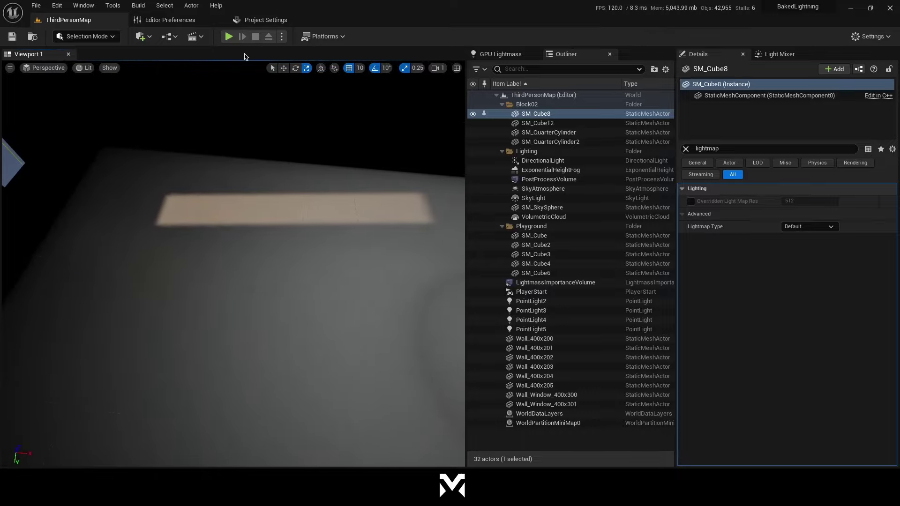
Step: Review the build options for Lighting Quality and Lighting Info, including the LightMap Resolution Adjustment settings
click(139, 4)
mouse_move(188, 65)
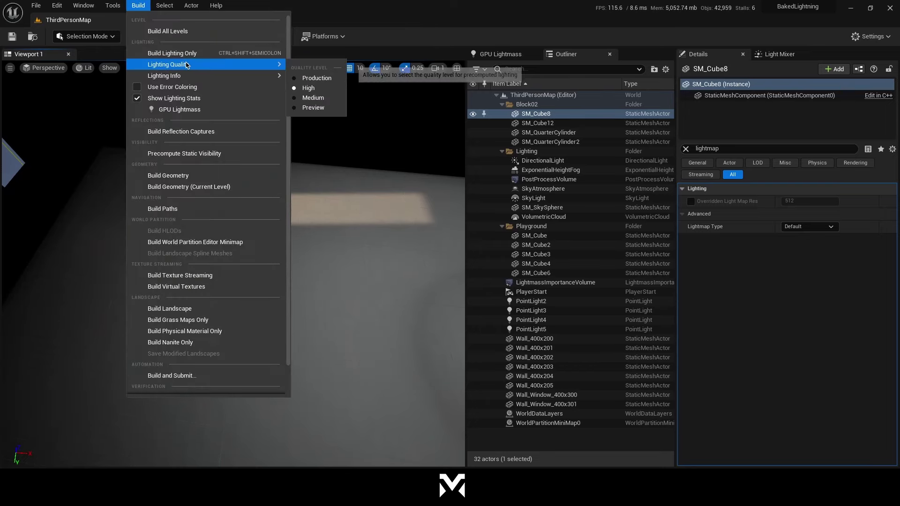
mouse_move(249, 76)
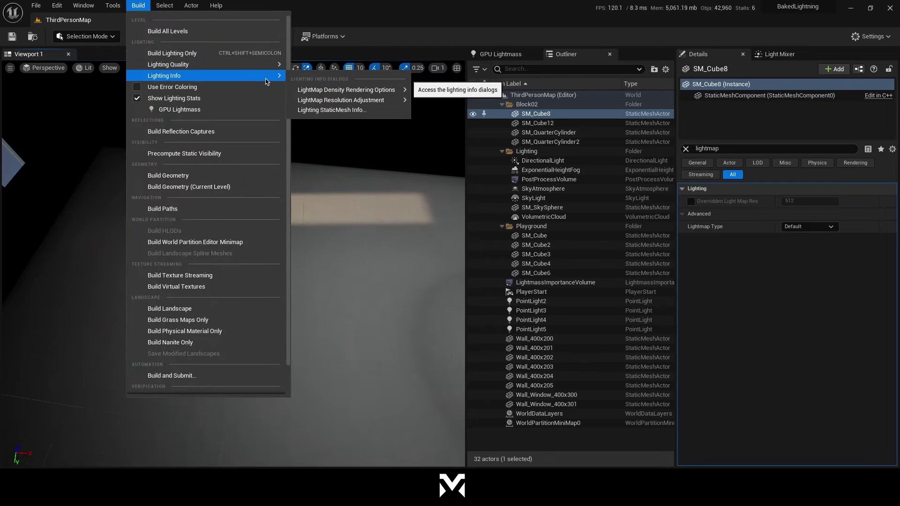
mouse_move(333, 90)
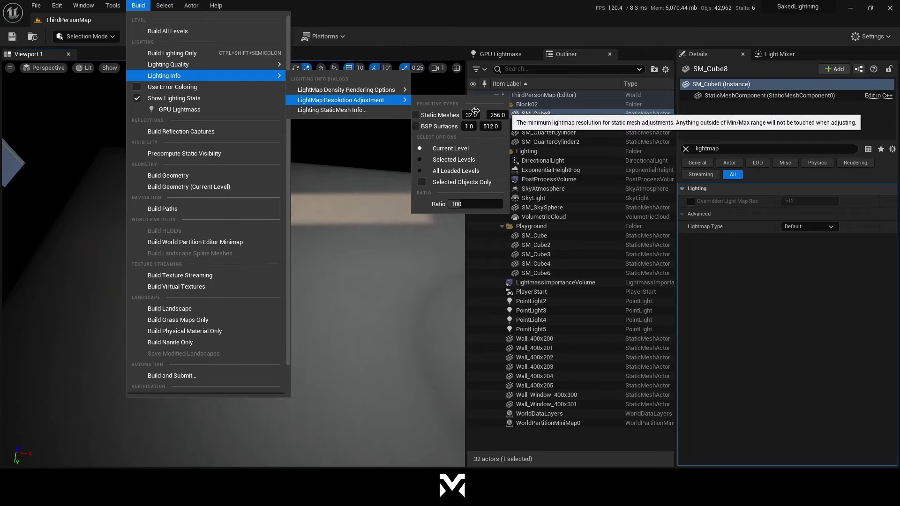
Step: Return to the GPU Lightmass settings and widen their area so the full setting names fit
click(497, 55)
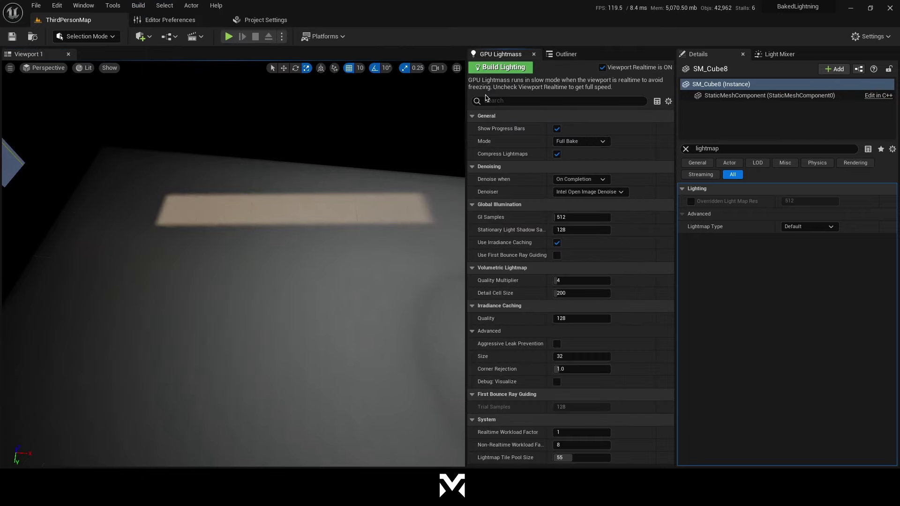
right_drag(389, 168, 454, 206)
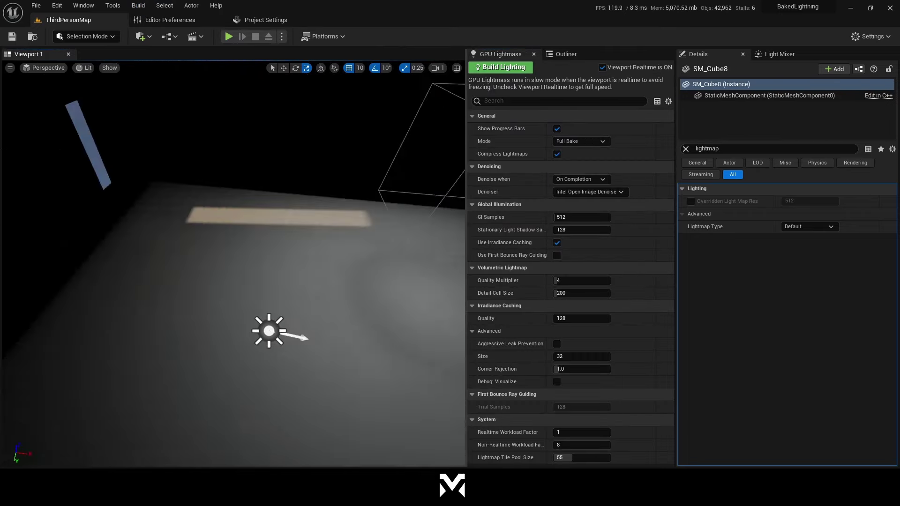
right_drag(432, 142, 403, 145)
right_drag(402, 213, 414, 203)
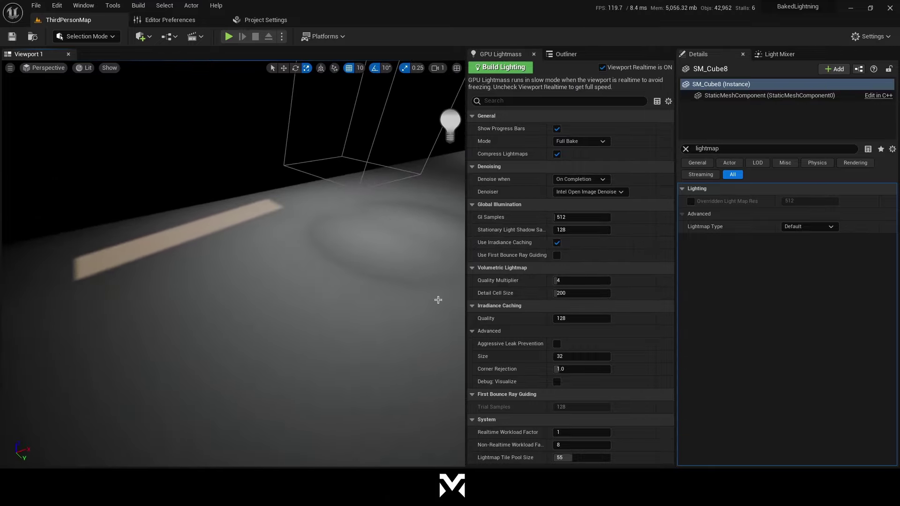
right_drag(357, 271, 378, 264)
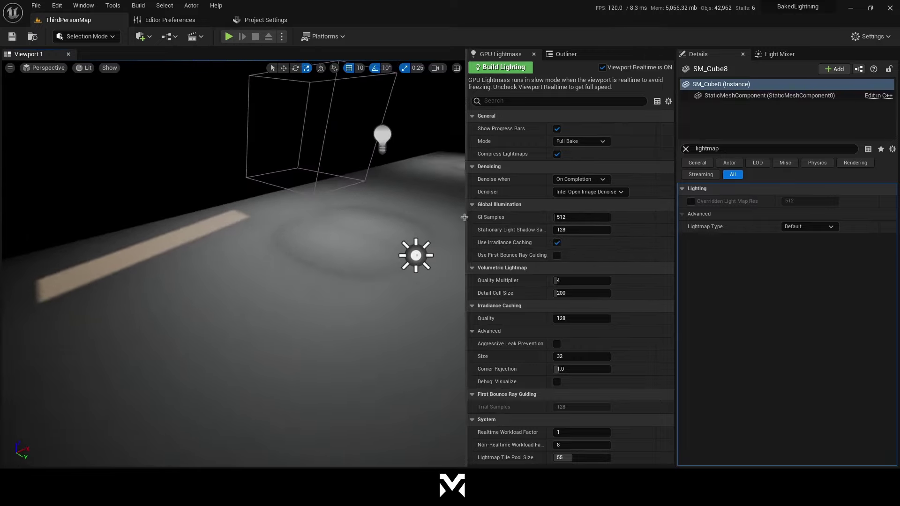
drag(464, 225, 430, 217)
Step: Examine the static lighting across the floor around the window light patch, player start and point lights, alongside the GPU Lightmass settings
right_drag(310, 273, 370, 256)
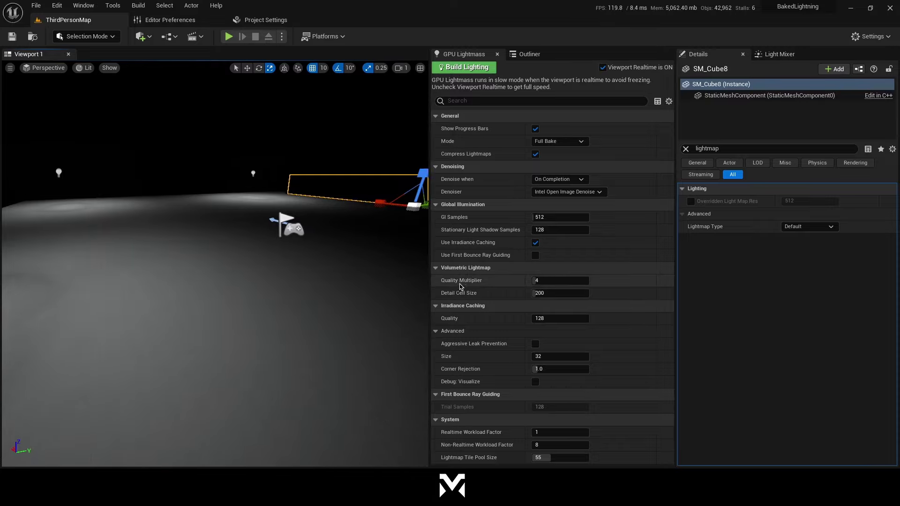
right_drag(276, 293, 268, 285)
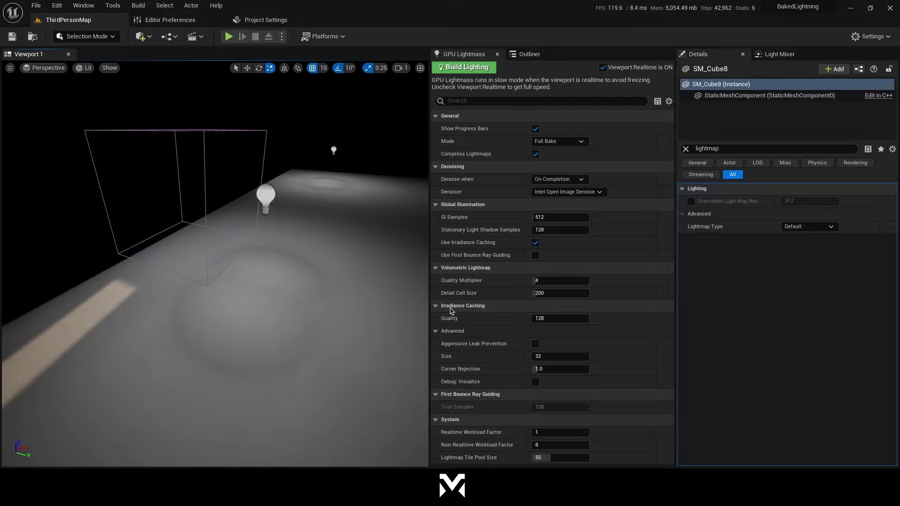
mouse_move(283, 272)
right_down()
mouse_move(267, 253)
mouse_move(382, 239)
mouse_move(266, 277)
mouse_move(274, 268)
right_up()
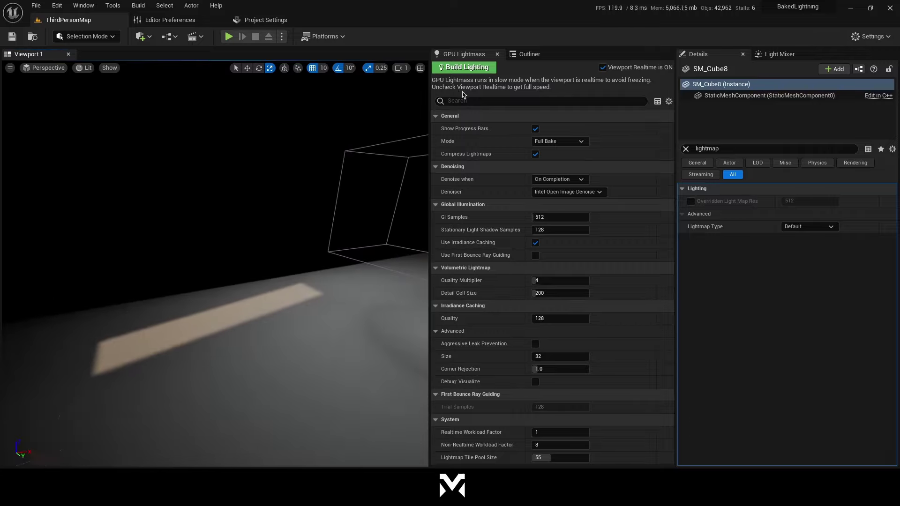
mouse_move(386, 126)
right_down()
mouse_move(422, 120)
mouse_move(398, 121)
mouse_move(422, 126)
mouse_move(398, 132)
mouse_move(366, 130)
mouse_move(424, 124)
mouse_move(404, 128)
right_up()
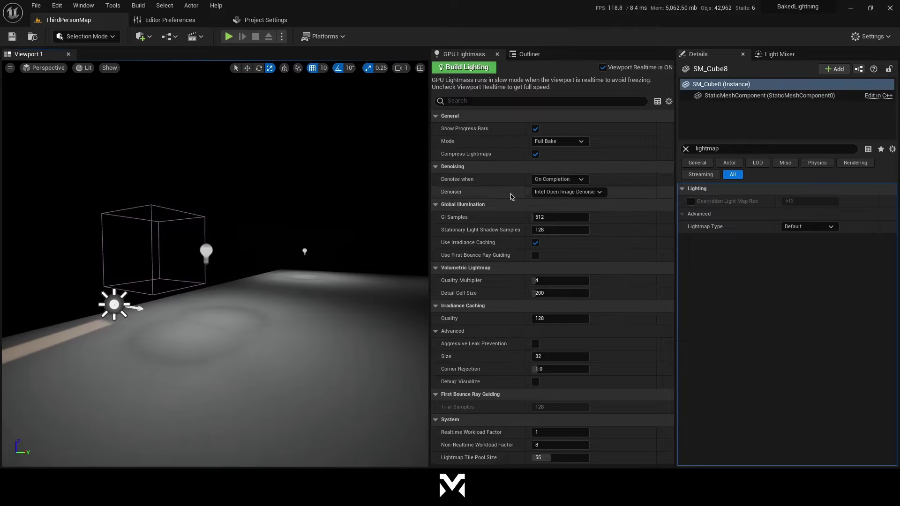
right_drag(329, 249, 375, 302)
right_drag(280, 274, 398, 274)
right_drag(304, 278, 398, 280)
right_drag(219, 281, 42, 277)
right_drag(343, 241, 332, 242)
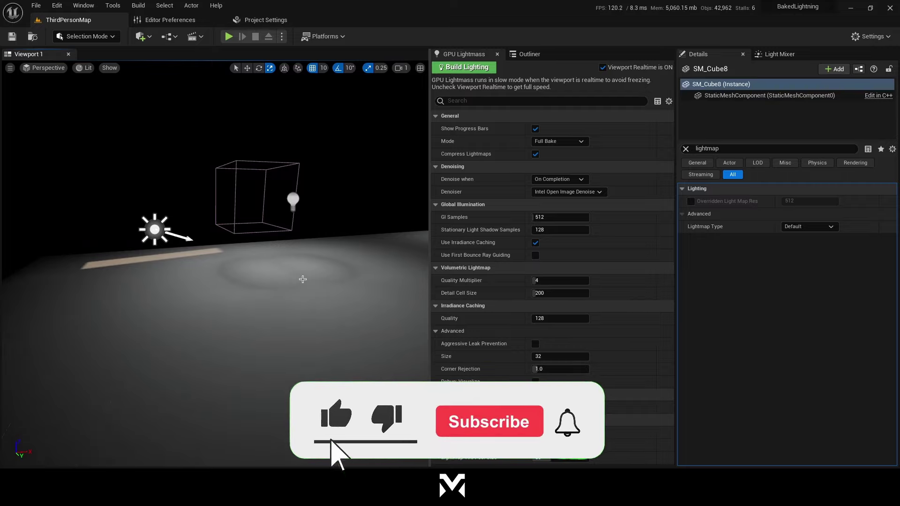